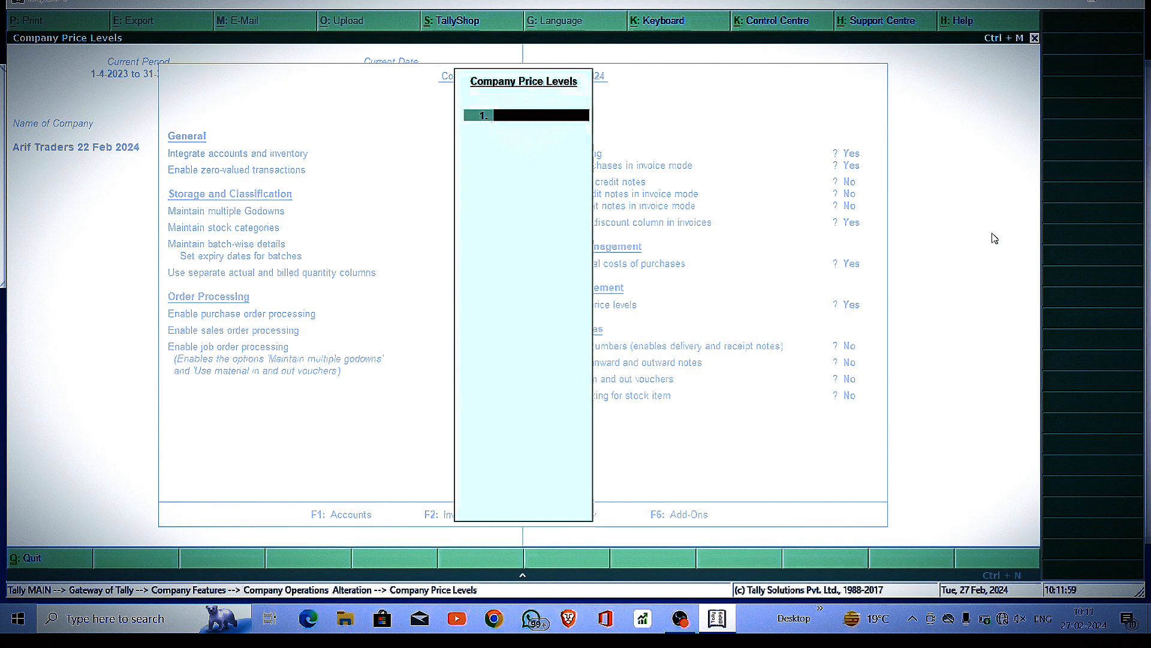
- Define the company price levels Distributor, Wholeseller and Retailer, and save the inventory features
{"action": "type", "text": "Distributor"}
{"action": "key", "text": "Return"}
{"action": "type", "text": "Wholese"}
{"action": "key", "text": "BackSpace"}
{"action": "type", "text": "seller"}
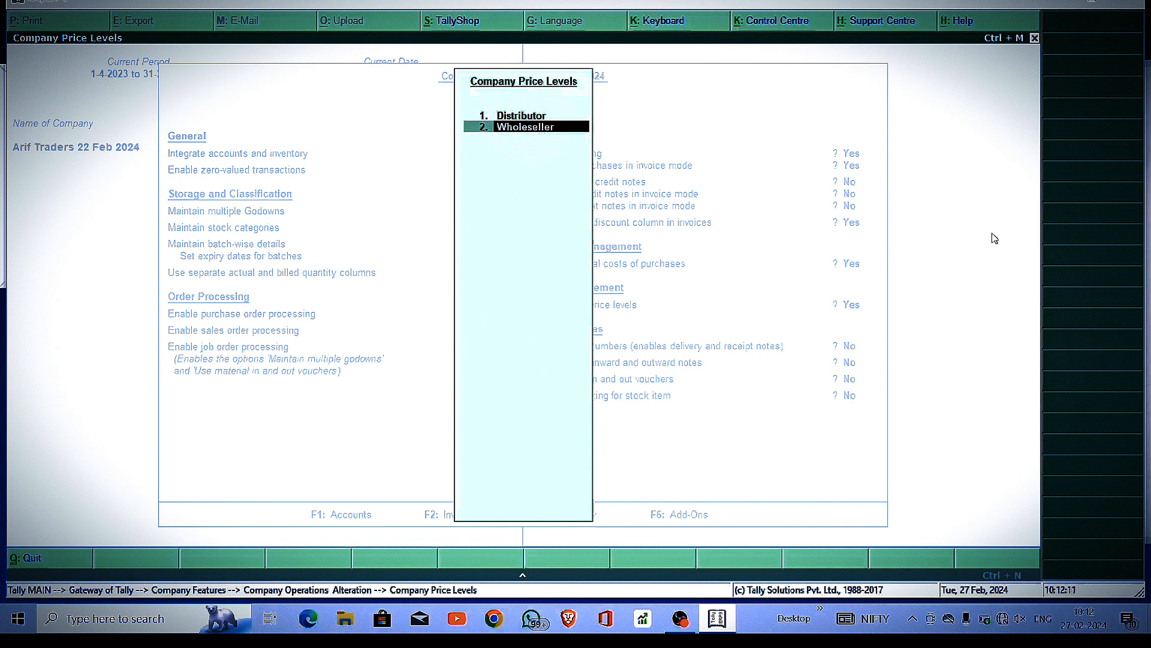
{"action": "key", "text": "Return"}
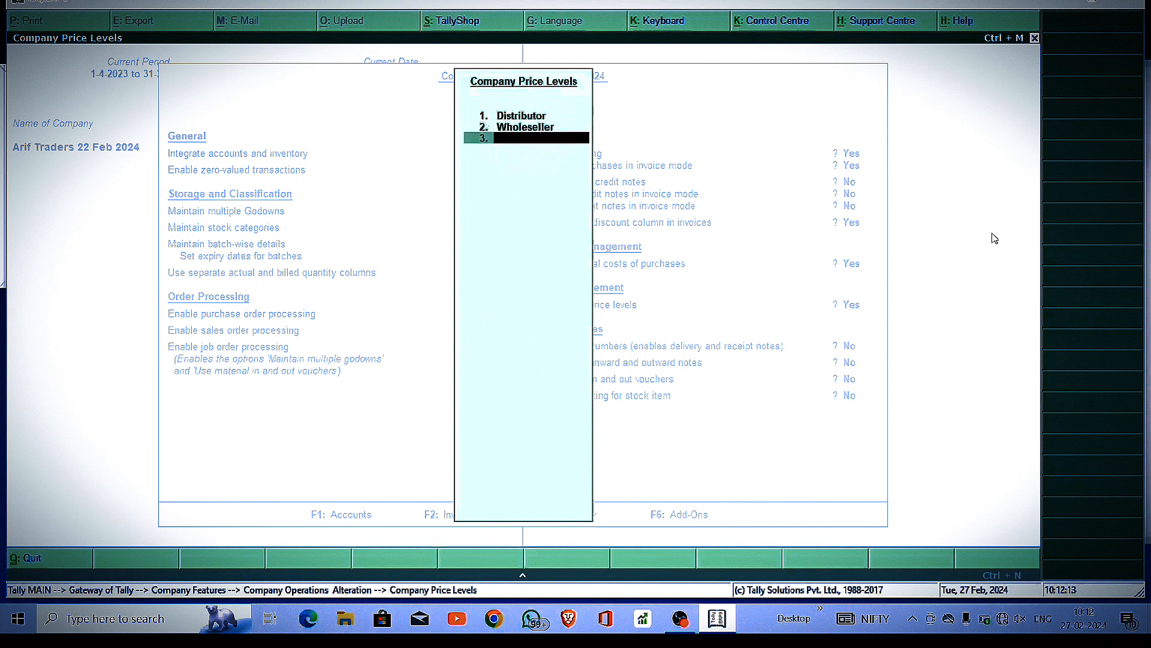
{"action": "type", "text": "Retailer"}
{"action": "key", "text": "Return"}
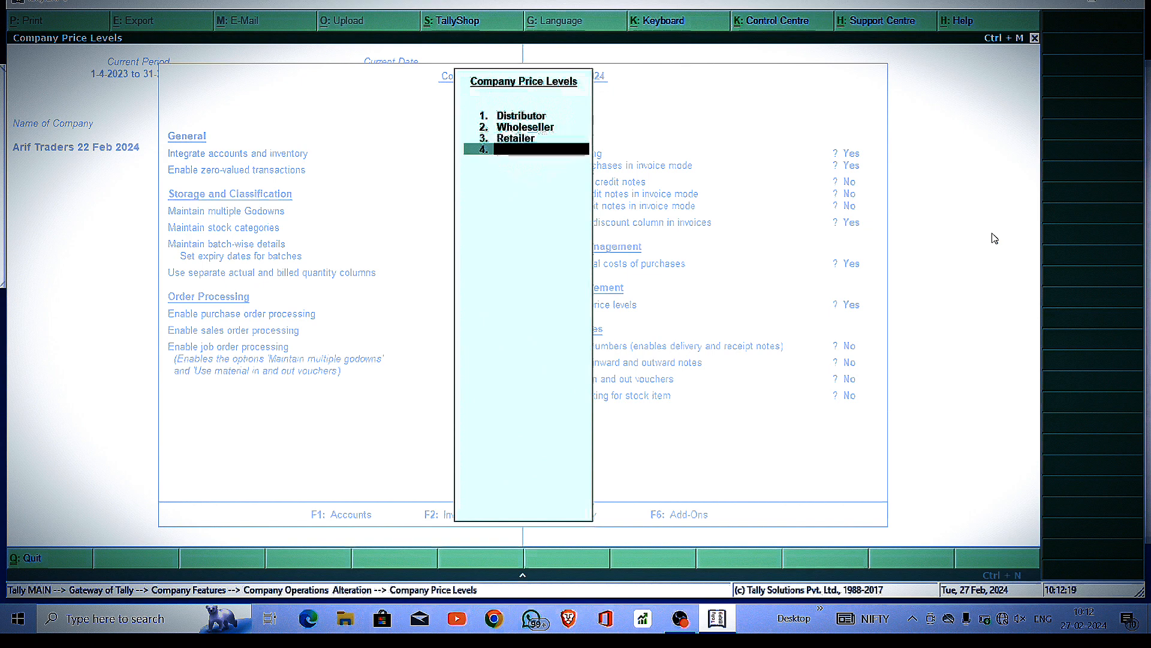
{"action": "key", "text": "Return"}
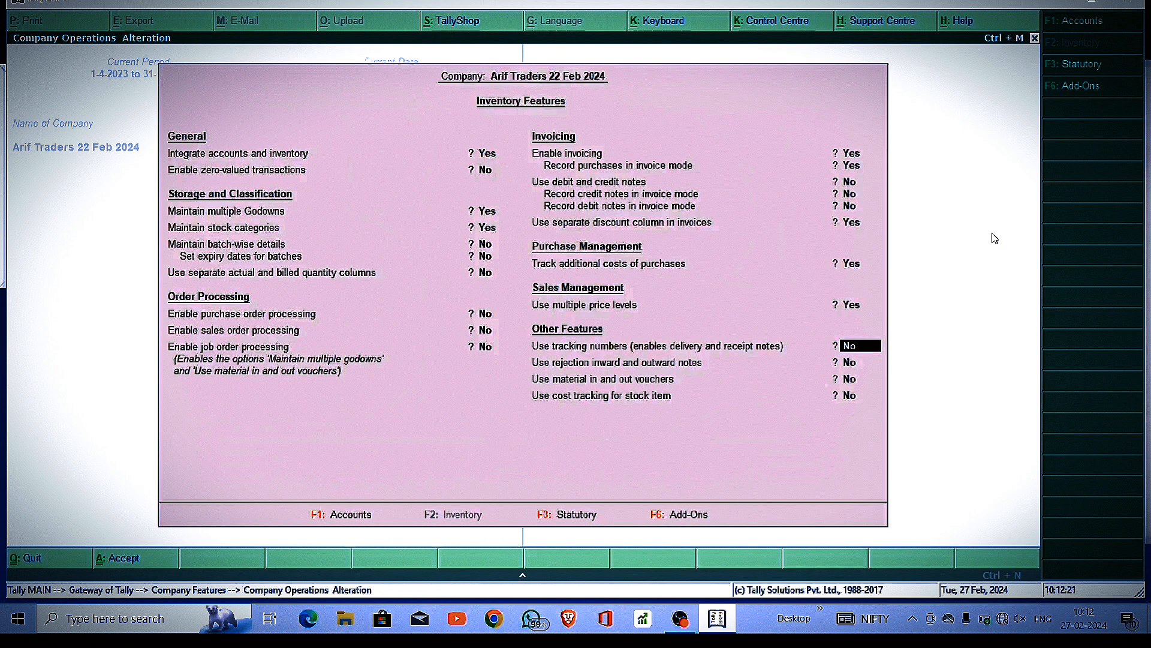
{"action": "key", "text": "ctrl+a"}
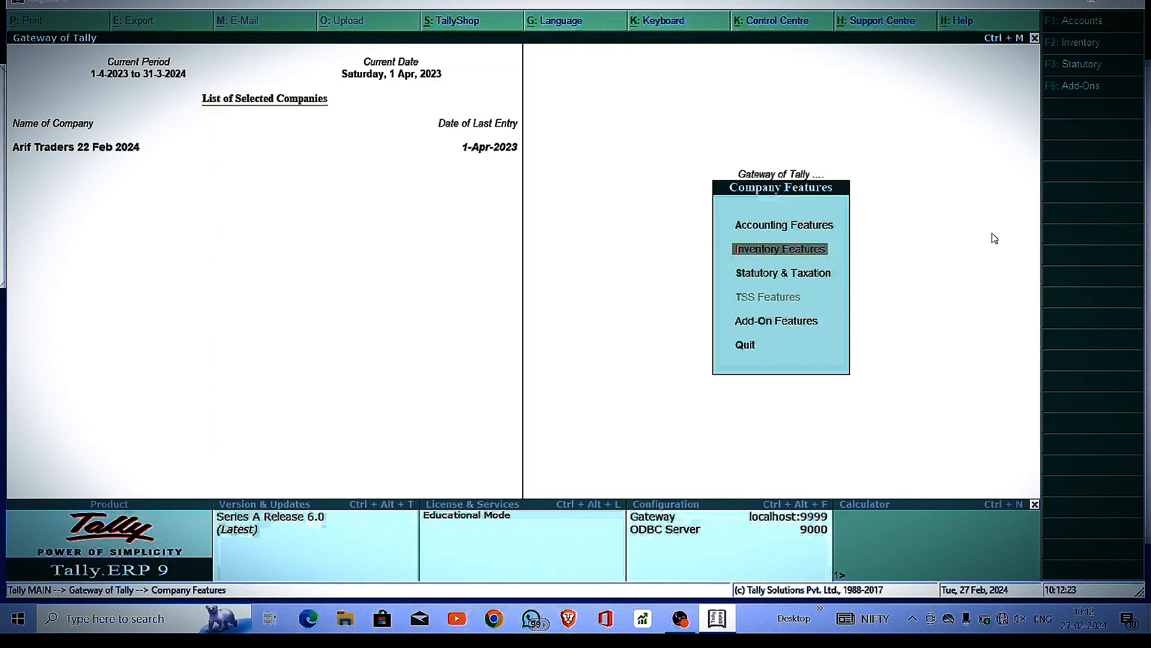
{"action": "key", "text": "Escape"}
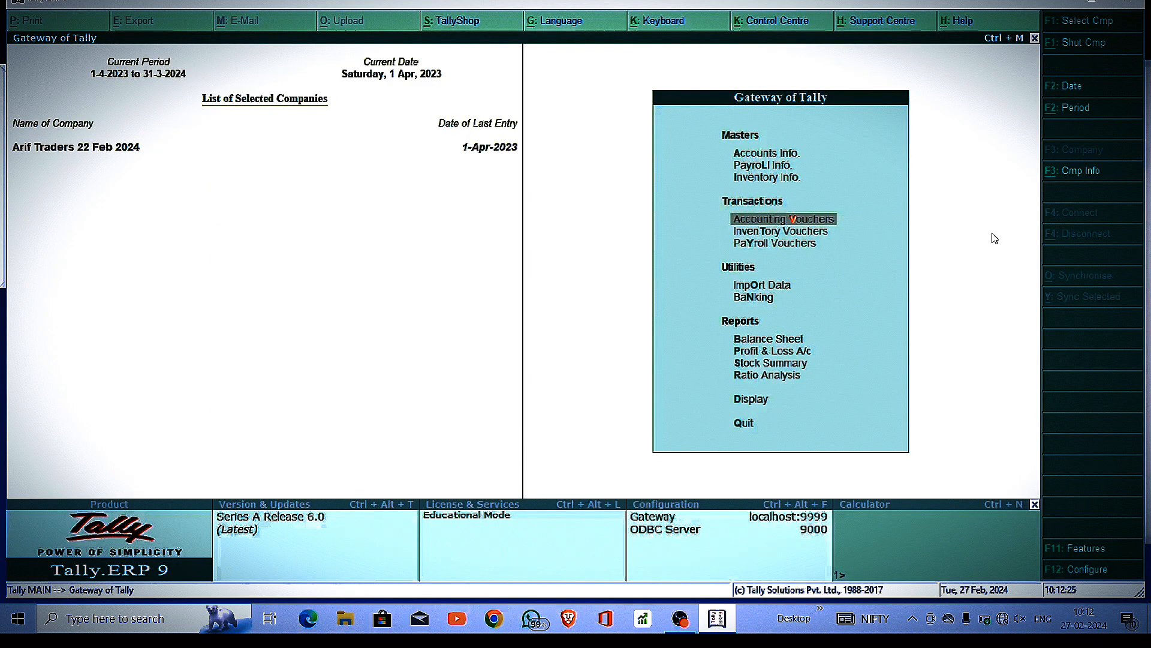
- Open the creation form for a single ledger from the accounts masters
{"action": "key", "text": "Up"}
{"action": "key", "text": "Up"}
{"action": "key", "text": "Up"}
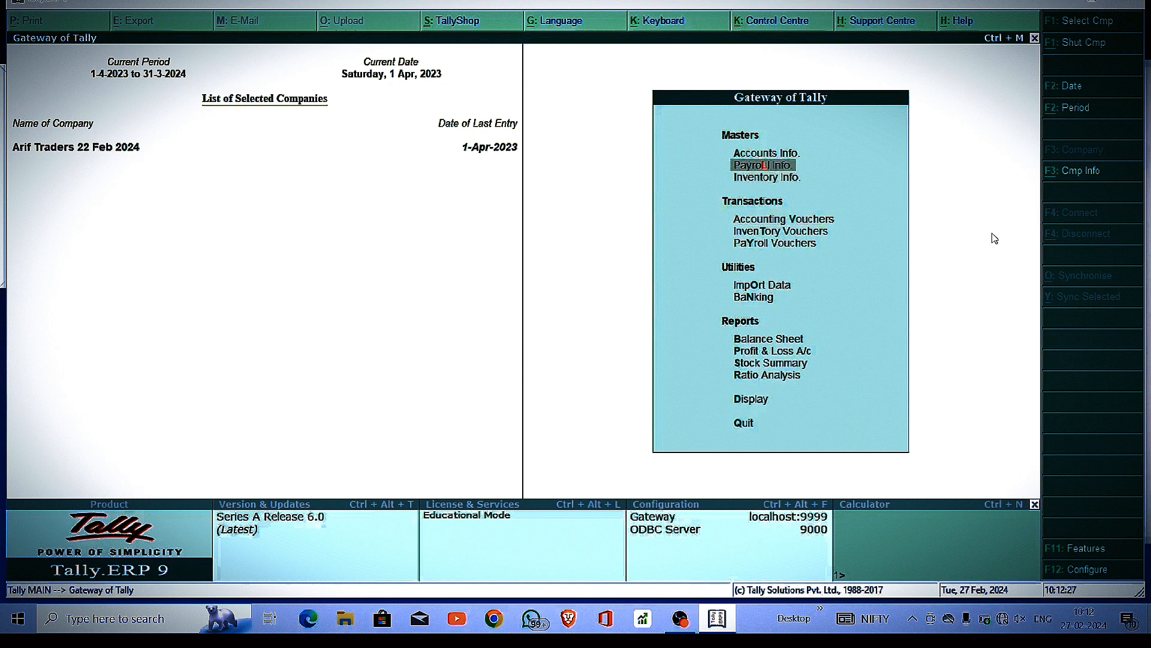
{"action": "key", "text": "Return"}
{"action": "key", "text": "Down"}
{"action": "key", "text": "Return"}
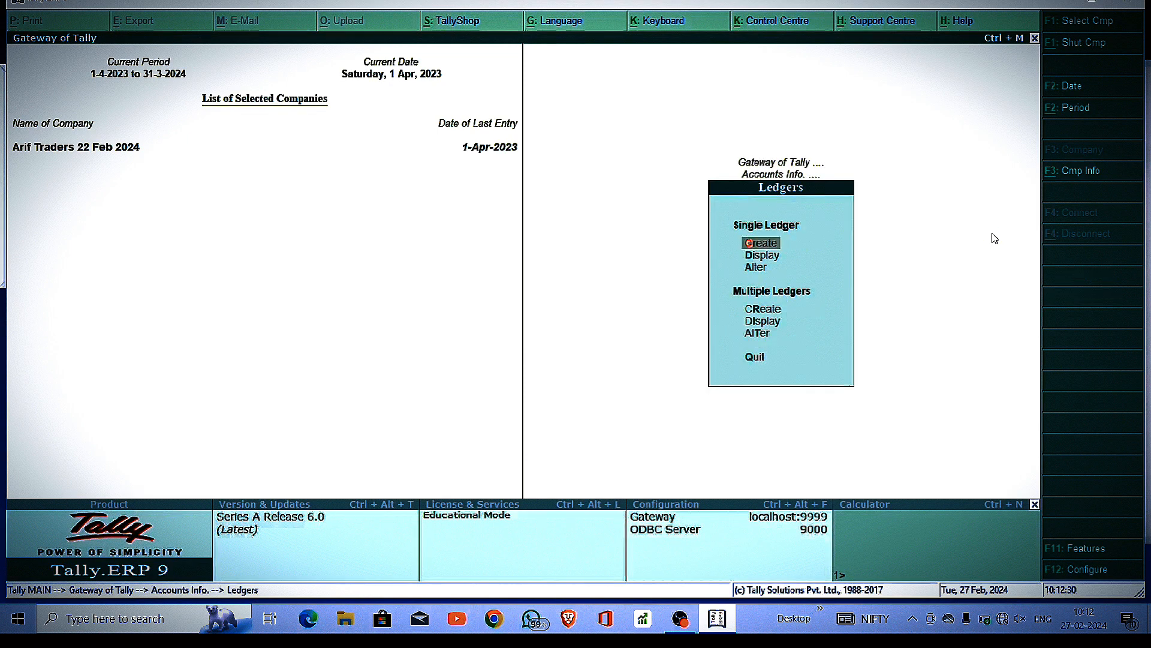
{"action": "key", "text": "Return"}
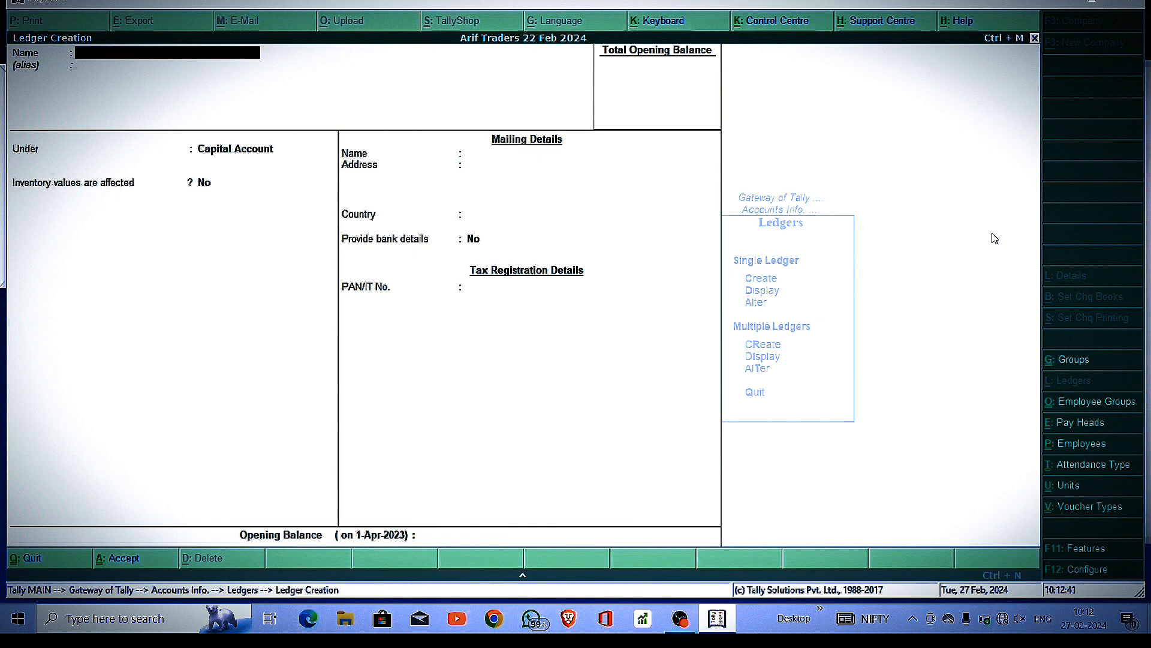
- Name the ledger with the customer's name followed by "Sundry Debt. Wholeseller" and place it under Sundry Debtors
{"action": "type", "text": "apna Sundry Debt. Wh"}
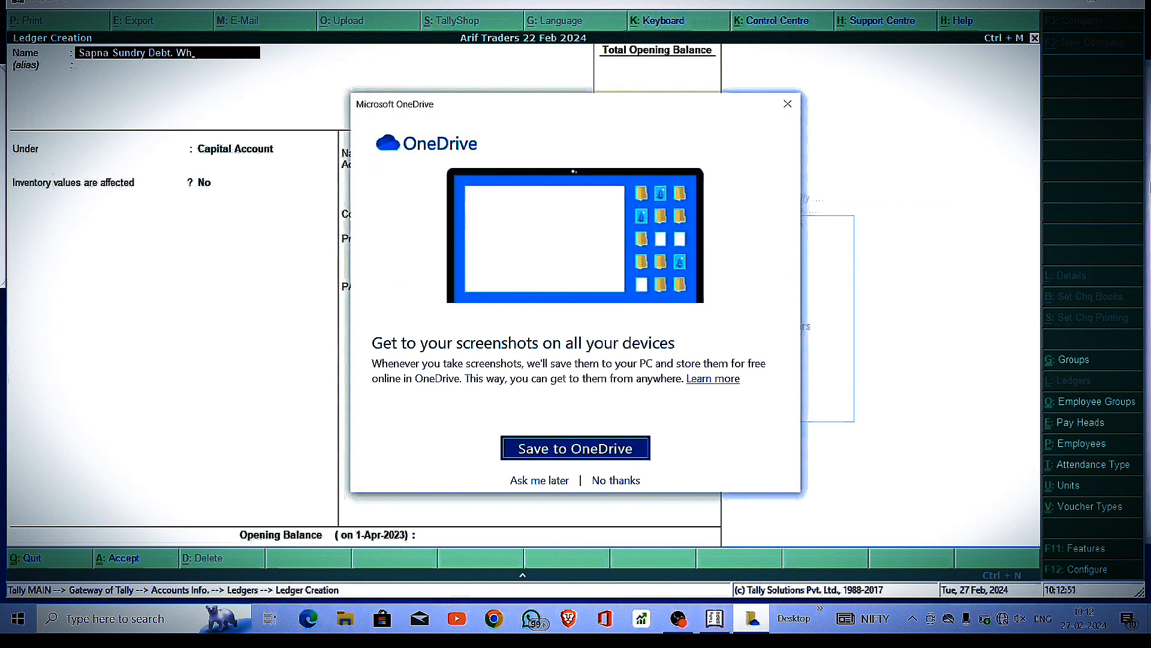
{"action": "left_click", "coordinate": [787, 104]}
{"action": "type", "text": "oleseller"}
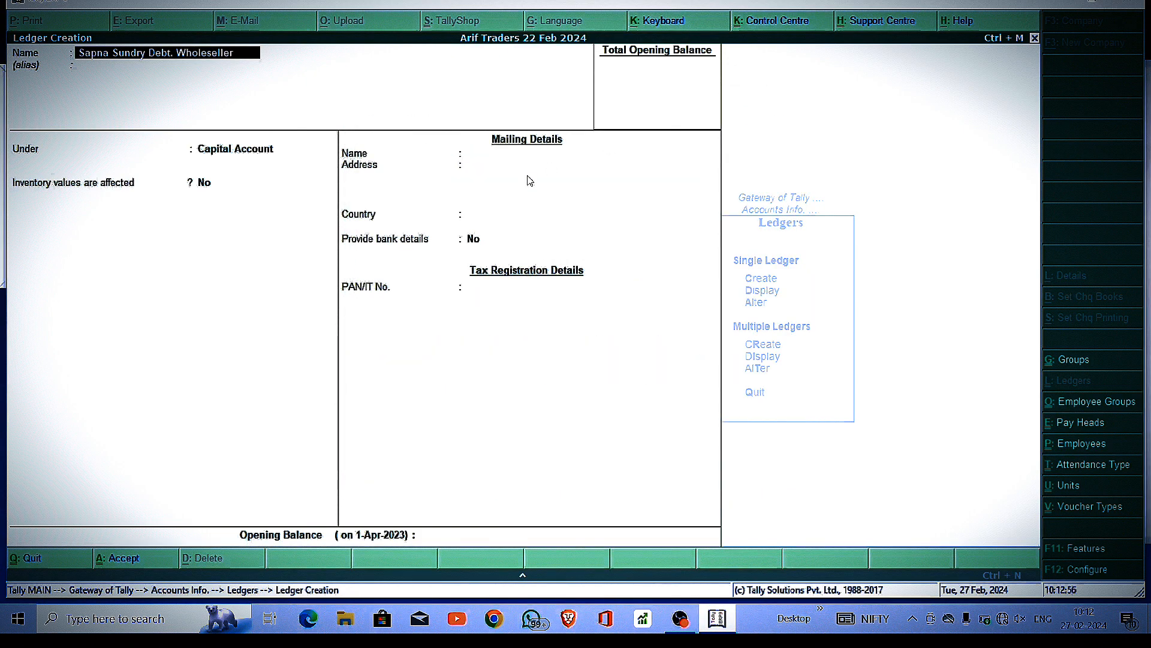
{"action": "key", "text": "Return"}
{"action": "key", "text": "Return"}
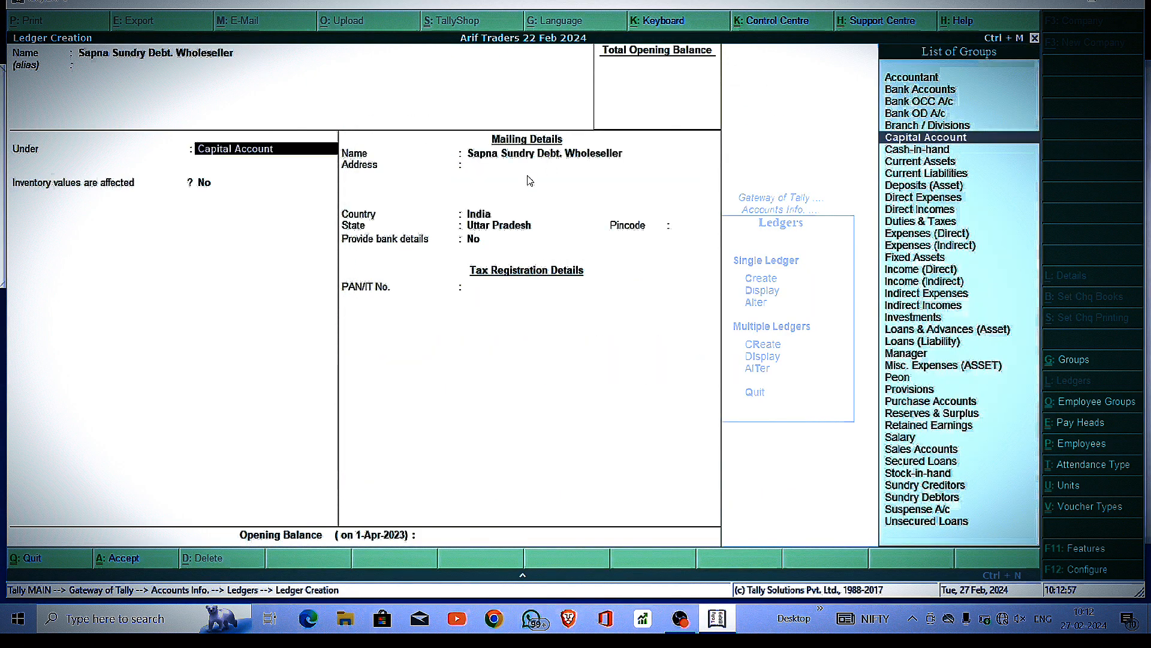
{"action": "type", "text": "Sund"}
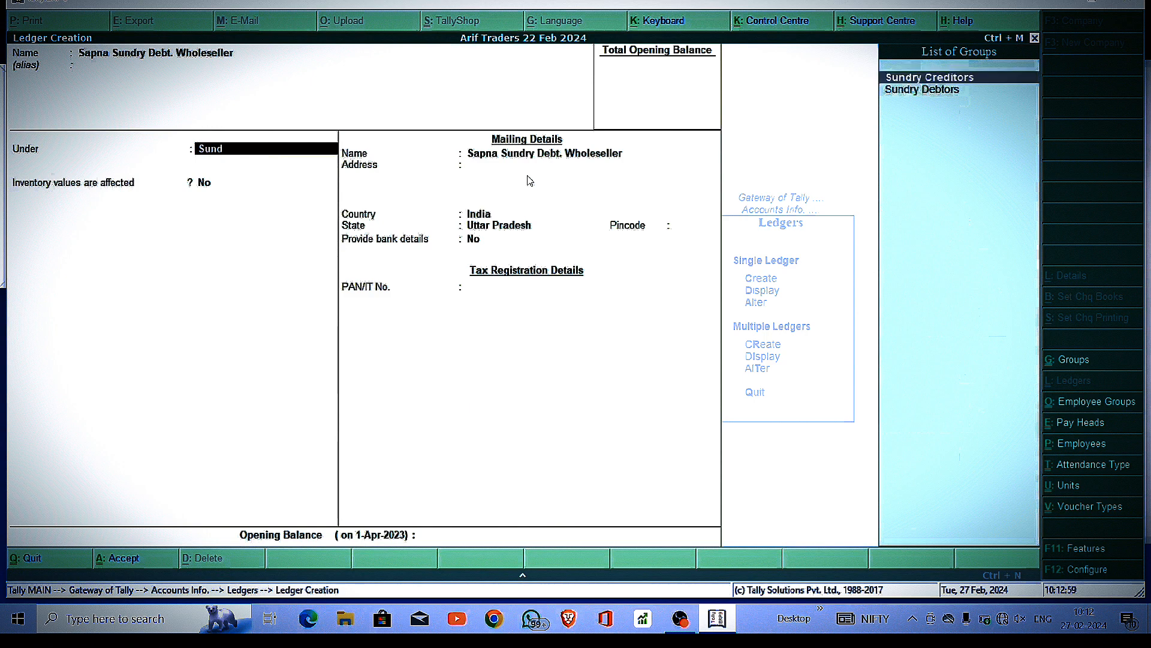
{"action": "key", "text": "Down"}
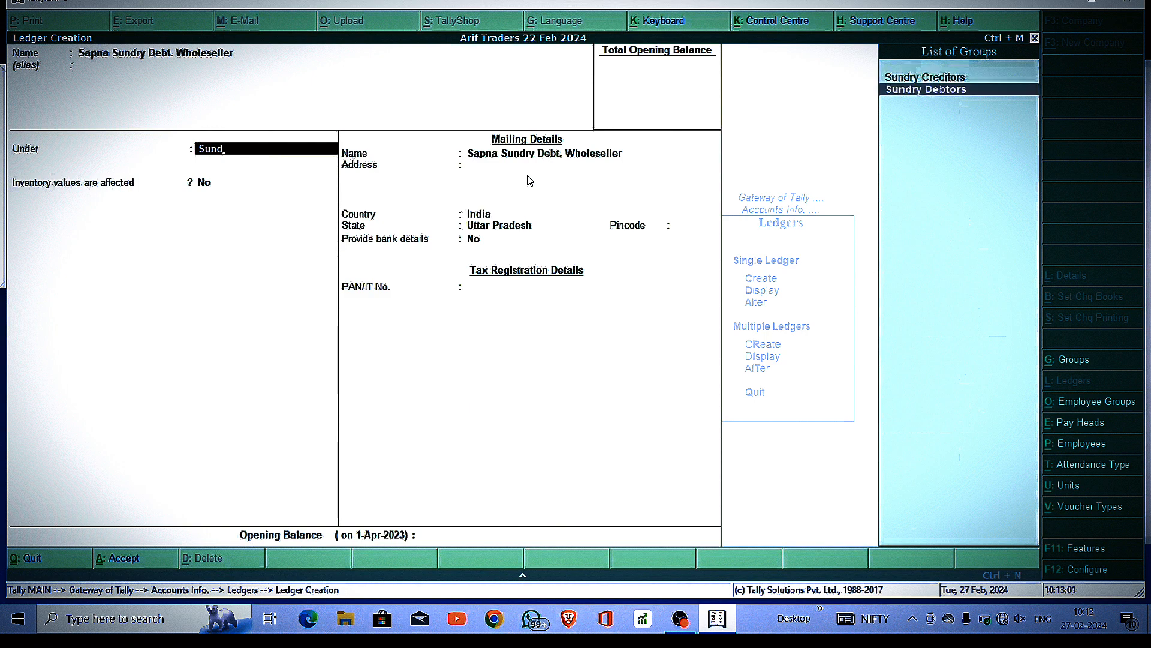
{"action": "key", "text": "Return"}
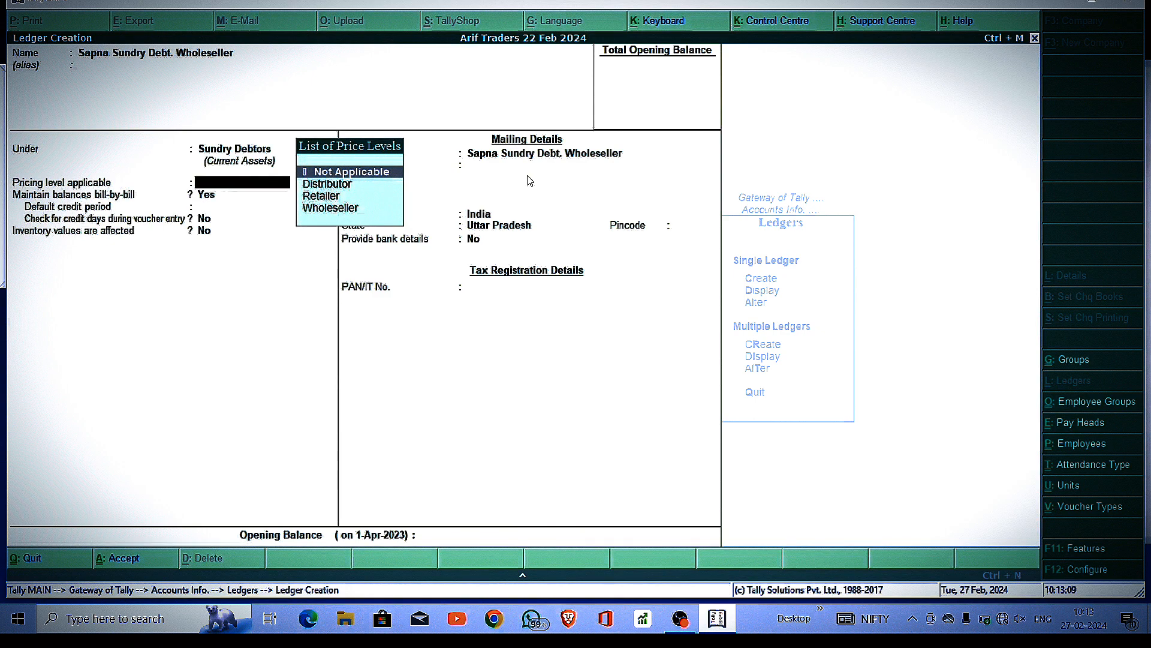
- Set the ledger's pricing level to Wholeseller and its default credit period to 30 days, and save it
{"action": "key", "text": "Down"}
{"action": "key", "text": "Down"}
{"action": "key", "text": "Down"}
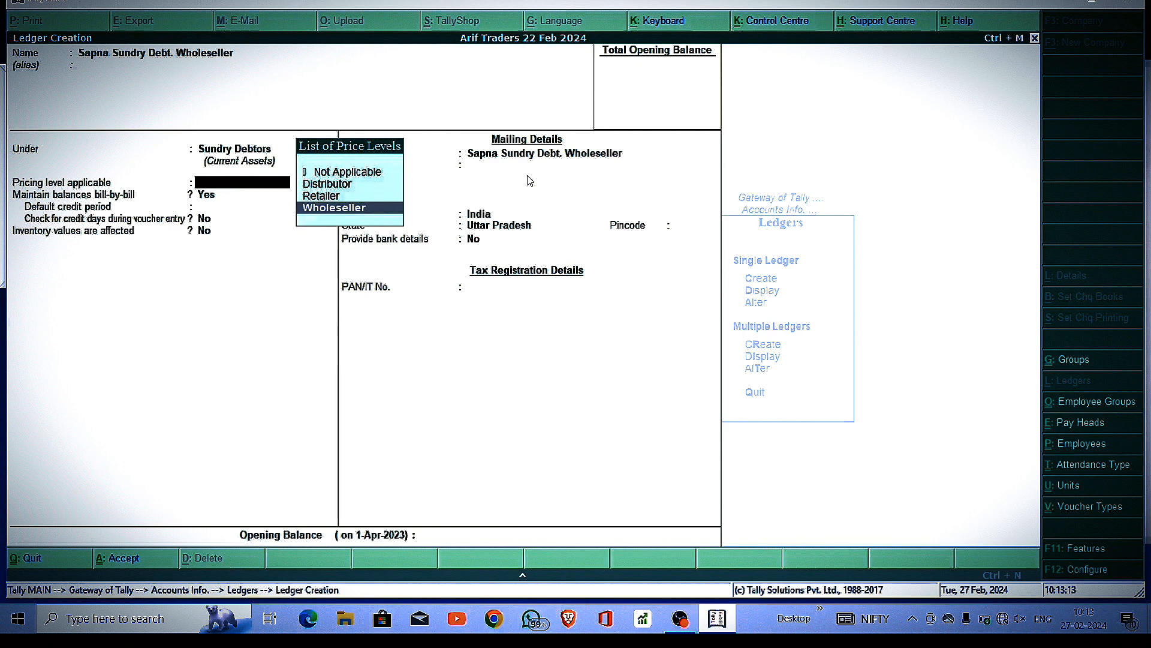
{"action": "key", "text": "Return"}
{"action": "key", "text": "Return"}
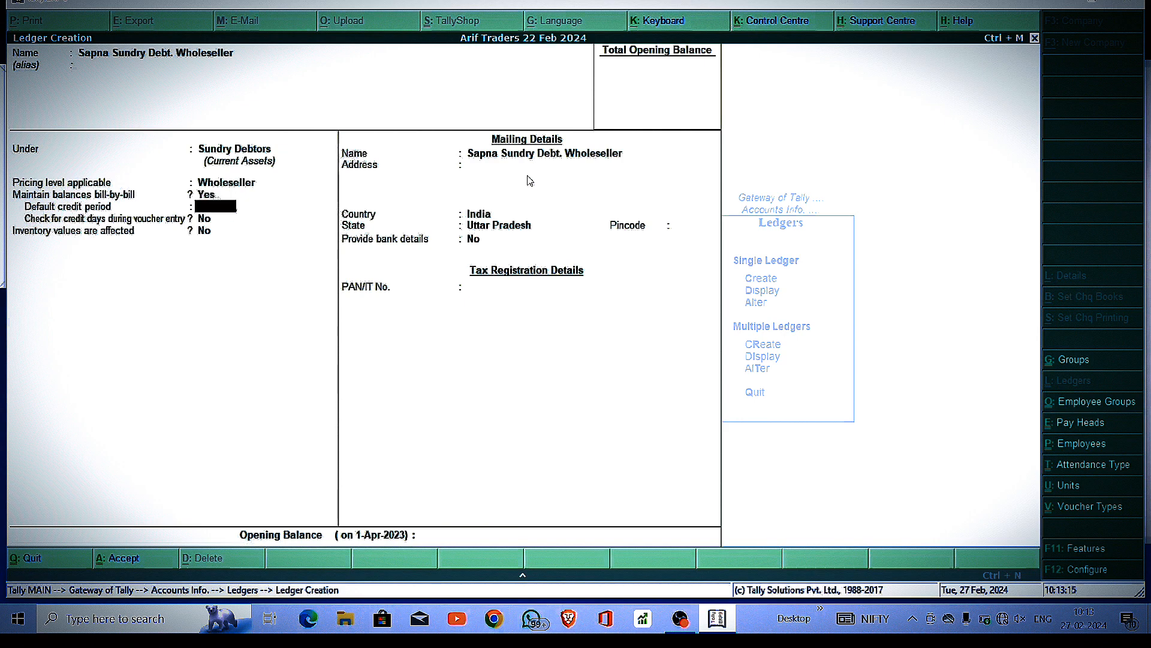
{"action": "type", "text": "30"}
{"action": "key", "text": "Return"}
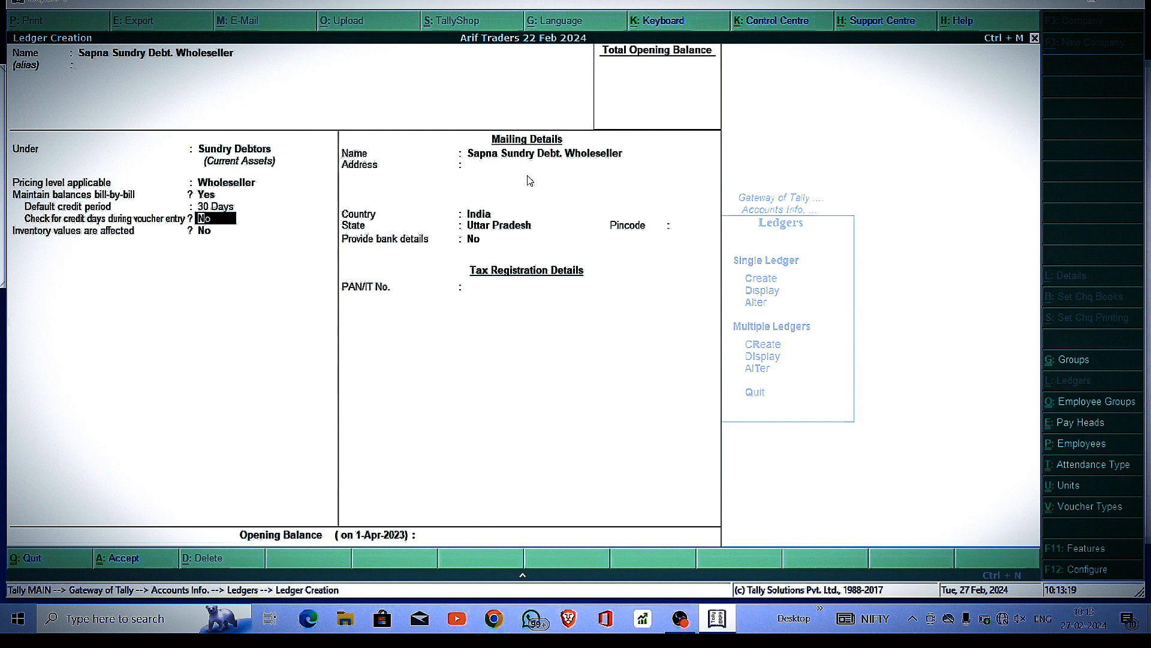
{"action": "key", "text": "ctrl+a"}
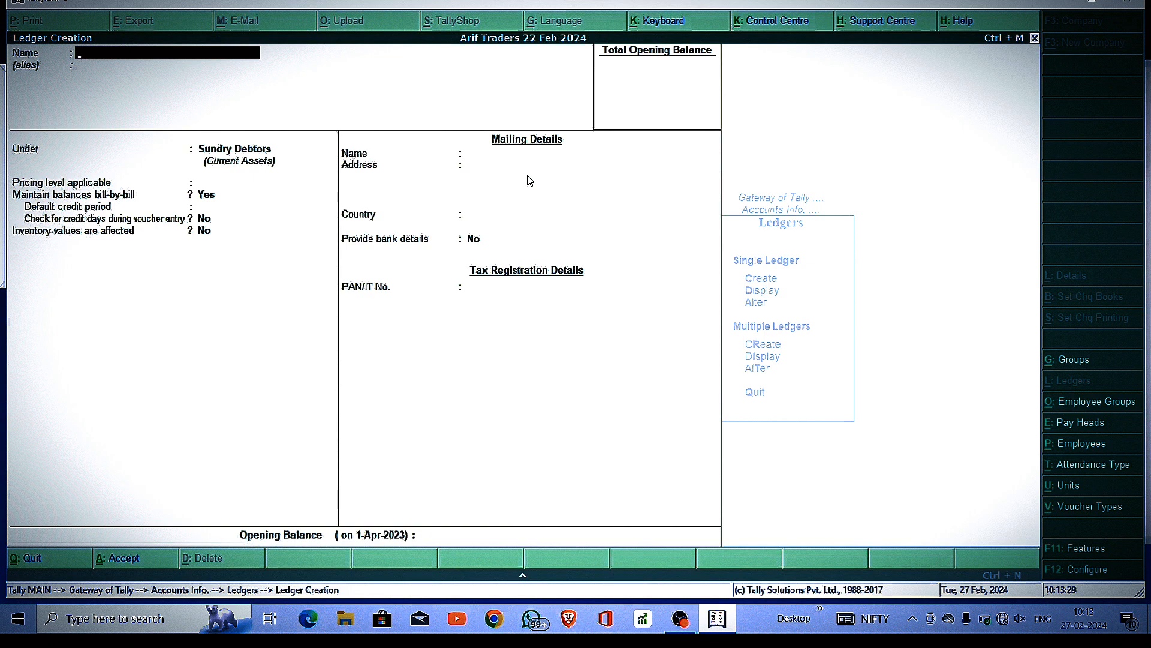
- Name the next ledger with the second customer's name followed by "Dr." and keep it under Sundry Debtors
{"action": "type", "text": "Rukmini Dr."}
{"action": "key", "text": "Return"}
{"action": "key", "text": "Return"}
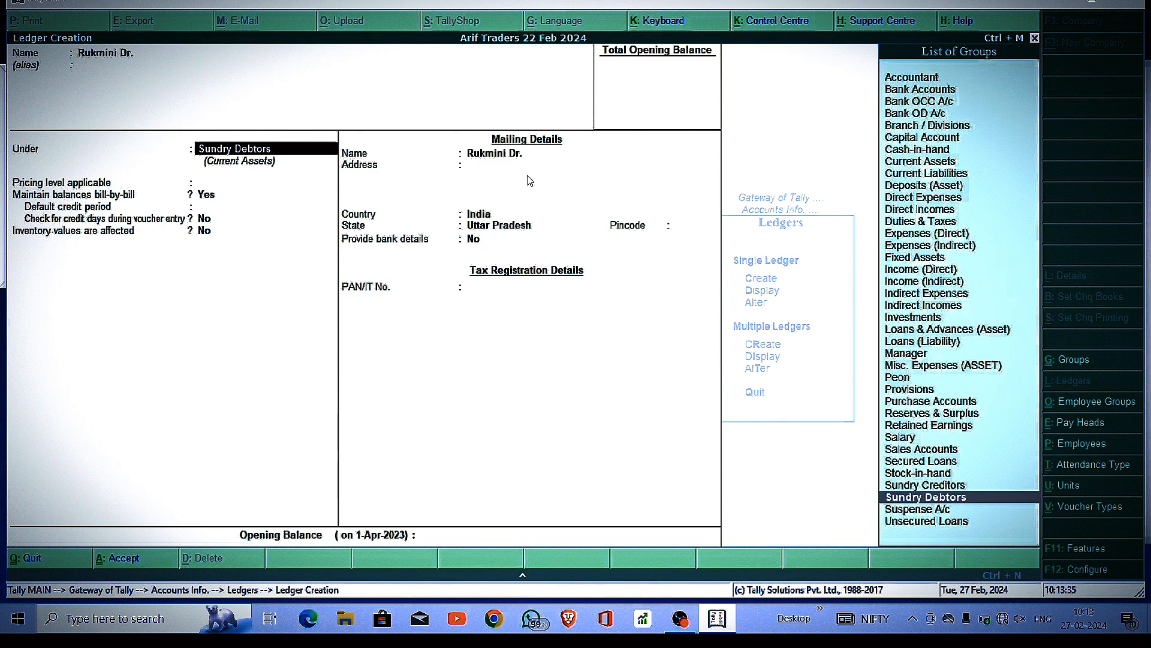
{"action": "key", "text": "Return"}
- Assign the Distributor pricing level and a 30-day default credit period to the second customer's ledger, and save it
{"action": "key", "text": "Down"}
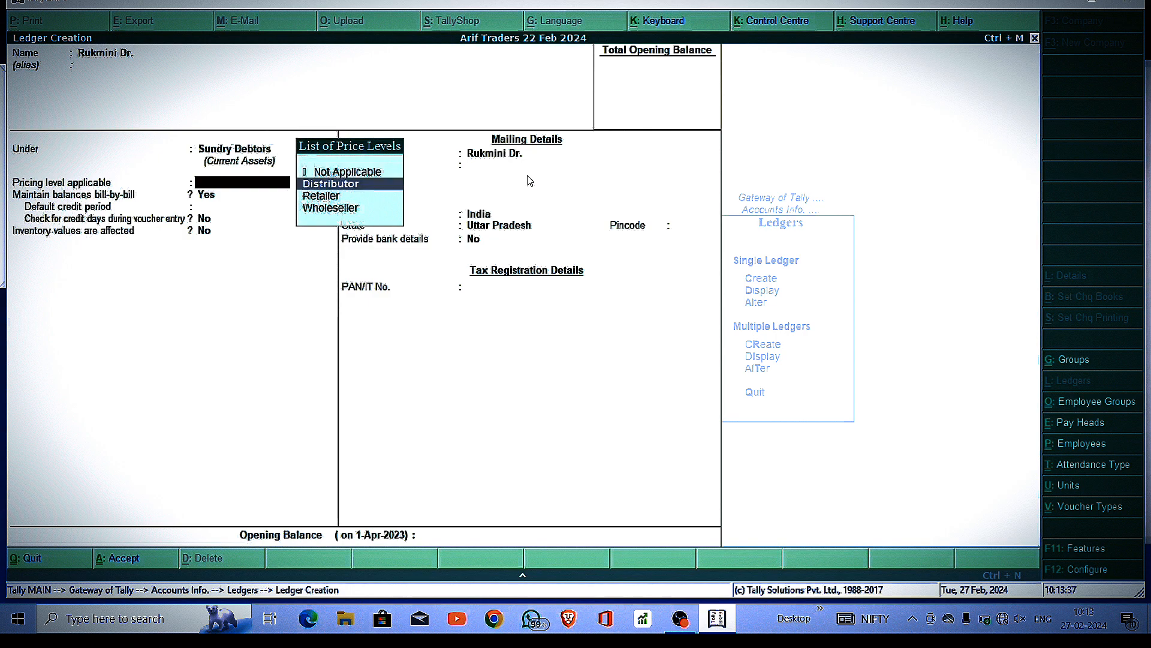
{"action": "key", "text": "Down"}
{"action": "key", "text": "Up"}
{"action": "key", "text": "Up"}
{"action": "key", "text": "Down"}
{"action": "key", "text": "Return"}
{"action": "key", "text": "Return"}
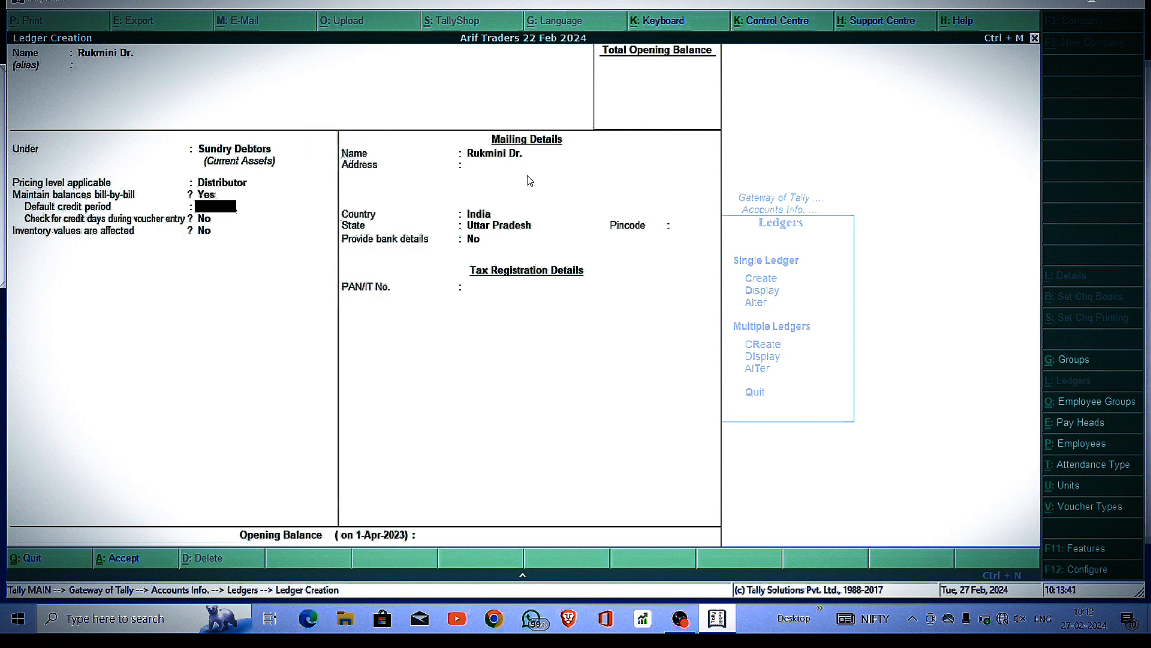
{"action": "type", "text": "30"}
{"action": "key", "text": "Return"}
{"action": "key", "text": "ctrl+a"}
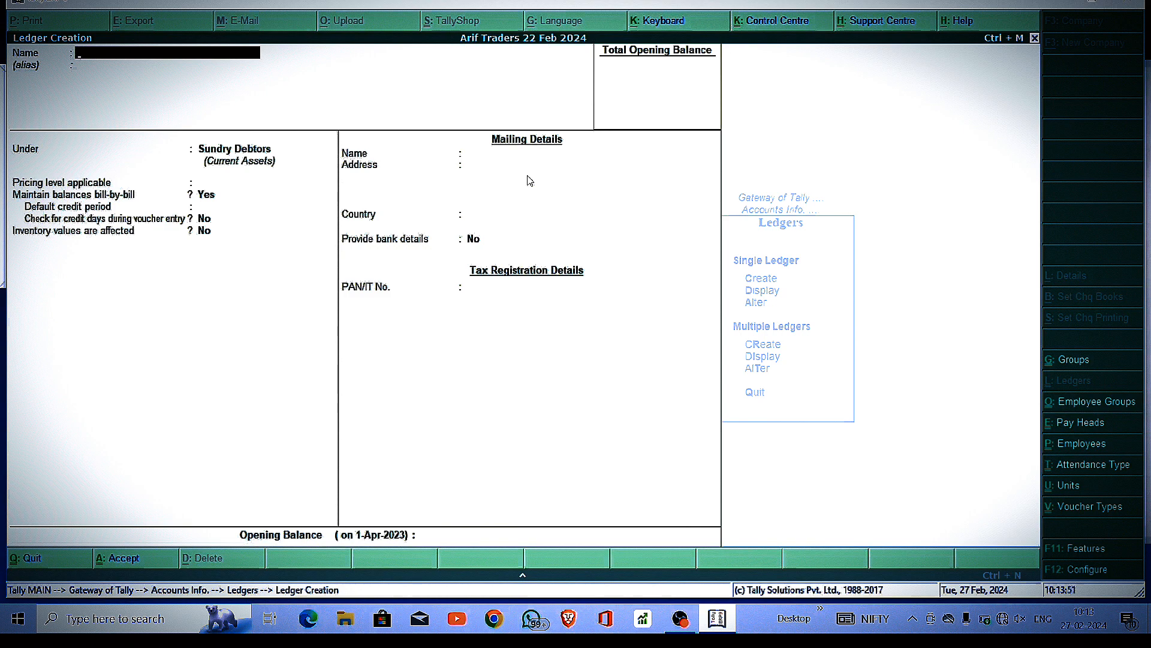
- Create a Sundry Debtors ledger with the third customer's name followed by "Dr.", Retailer pricing level and a 30-day default credit period
{"action": "type", "text": "Poonam Dr."}
{"action": "key", "text": "Return"}
{"action": "key", "text": "Return"}
{"action": "key", "text": "Return"}
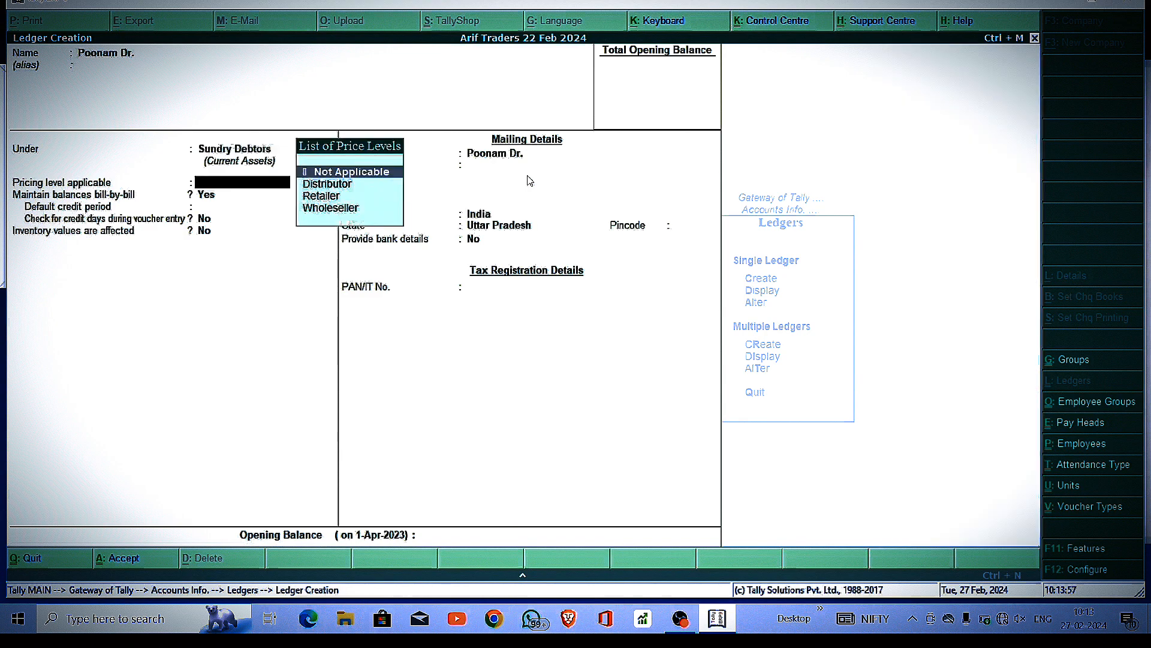
{"action": "type", "text": "Ret"}
{"action": "key", "text": "Return"}
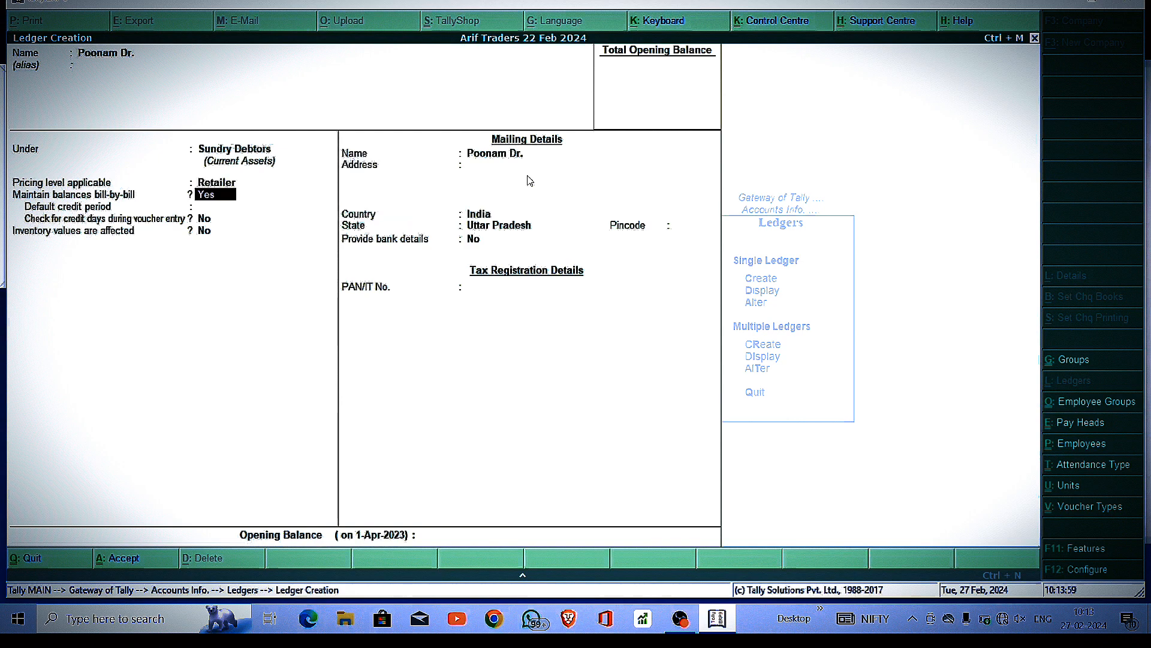
{"action": "key", "text": "Return"}
{"action": "type", "text": "30"}
{"action": "key", "text": "Return"}
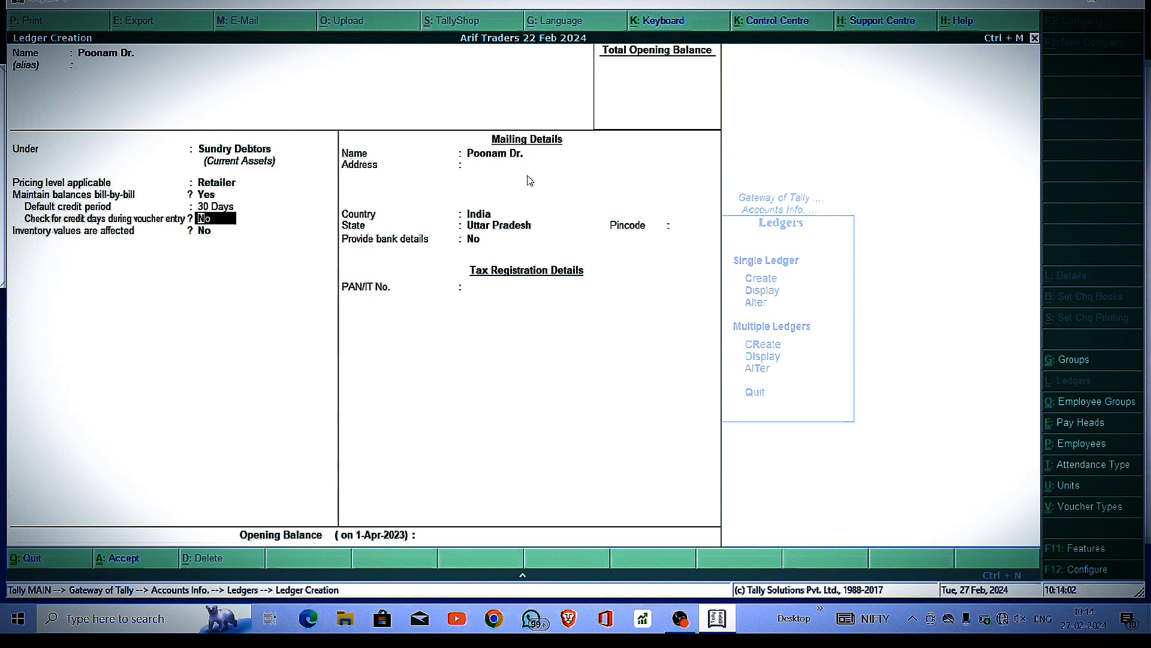
{"action": "key", "text": "ctrl+a"}
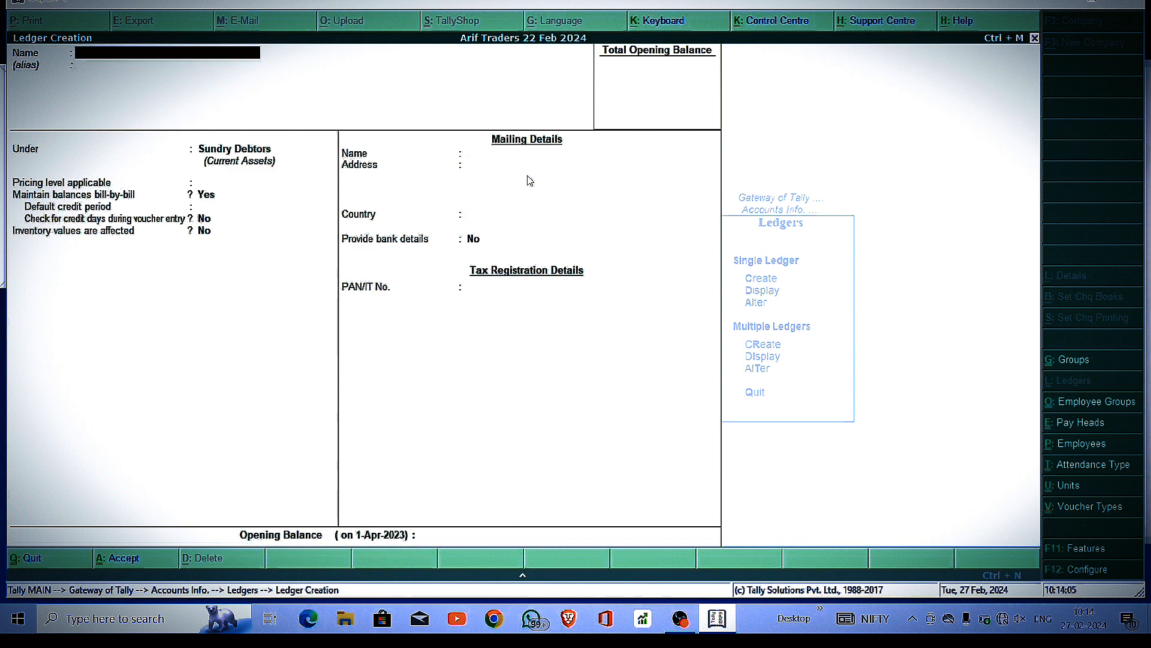
- Quit ledger creation and go to the inventory masters
{"action": "key", "text": "Escape"}
{"action": "key", "text": "Return"}
{"action": "key", "text": "Escape"}
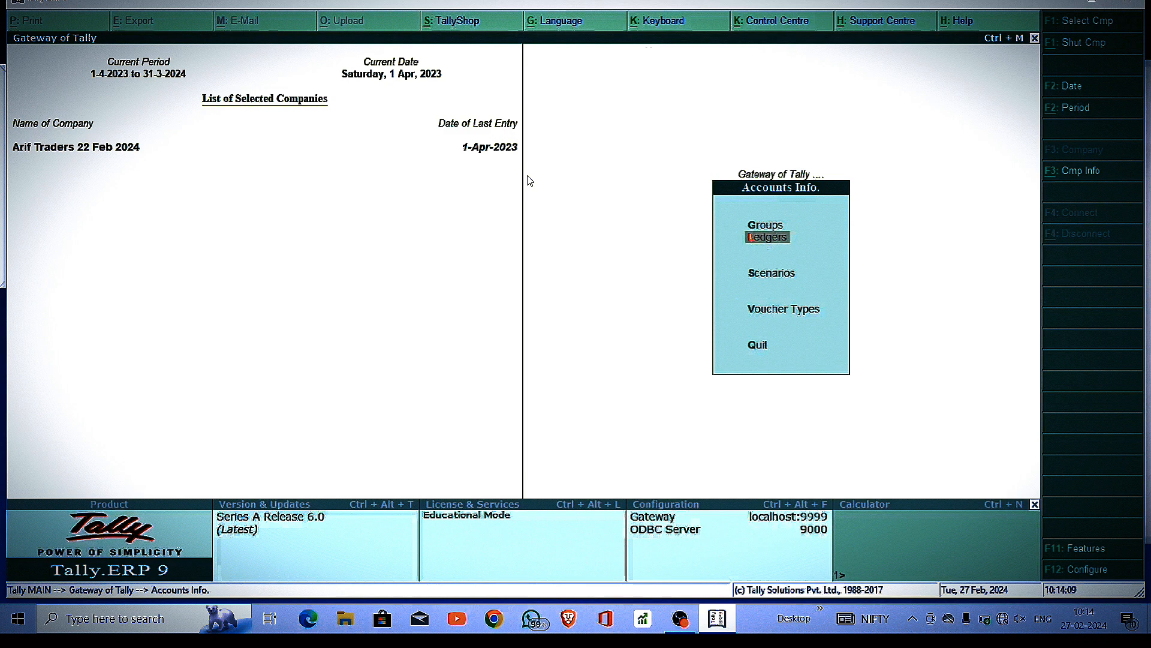
{"action": "key", "text": "Escape"}
{"action": "key", "text": "Down"}
{"action": "key", "text": "Down"}
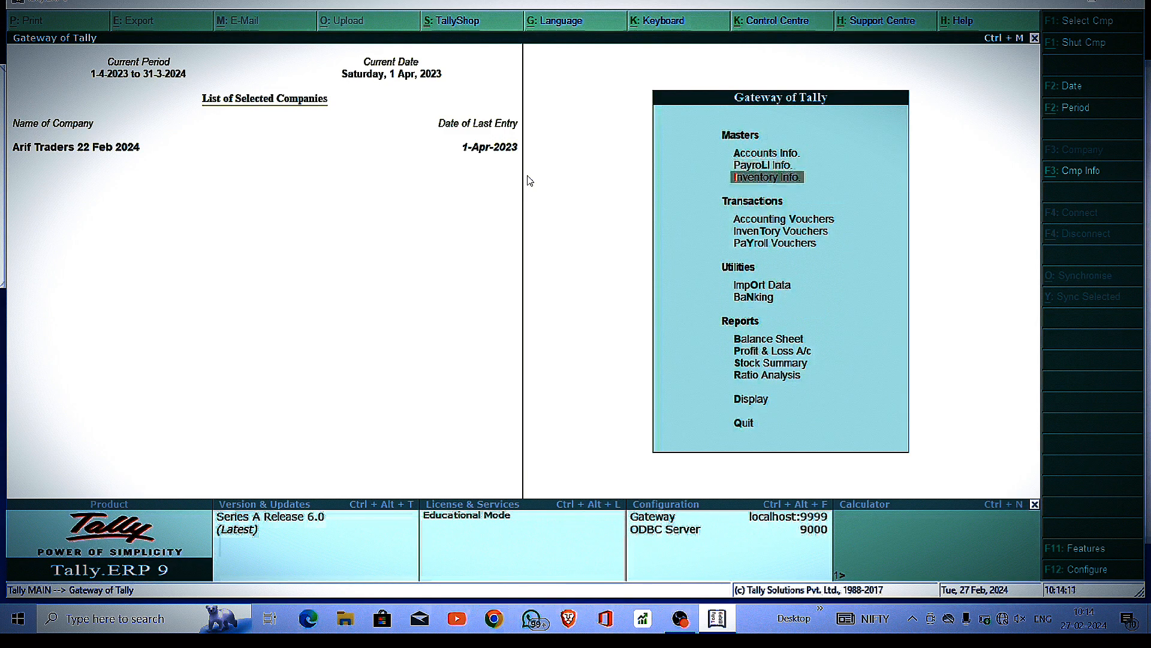
{"action": "key", "text": "Return"}
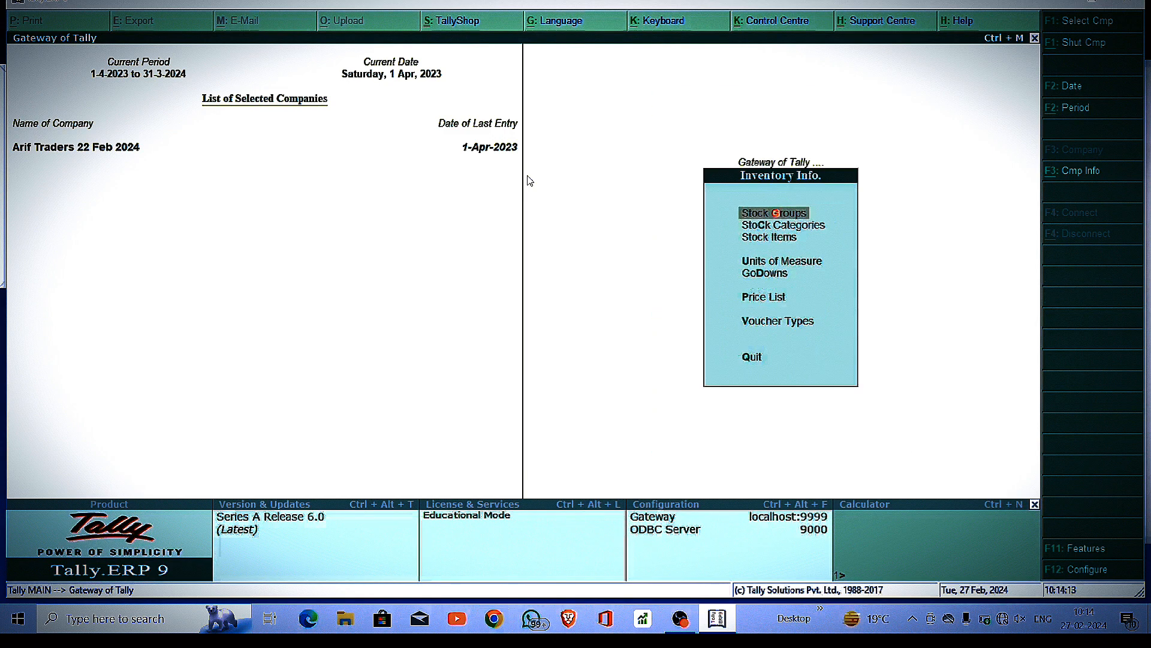
- Create a stock category named Goldex under Primary and leave the stock category masters
{"action": "key", "text": "Down"}
{"action": "key", "text": "Down"}
{"action": "key", "text": "Down"}
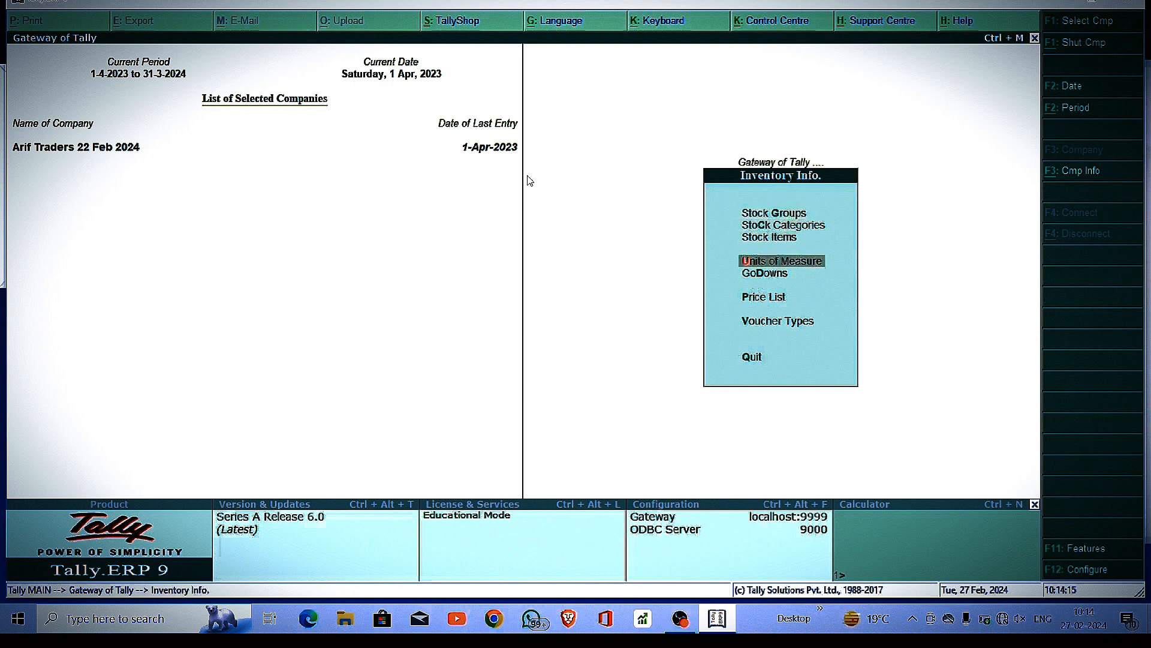
{"action": "key", "text": "Up"}
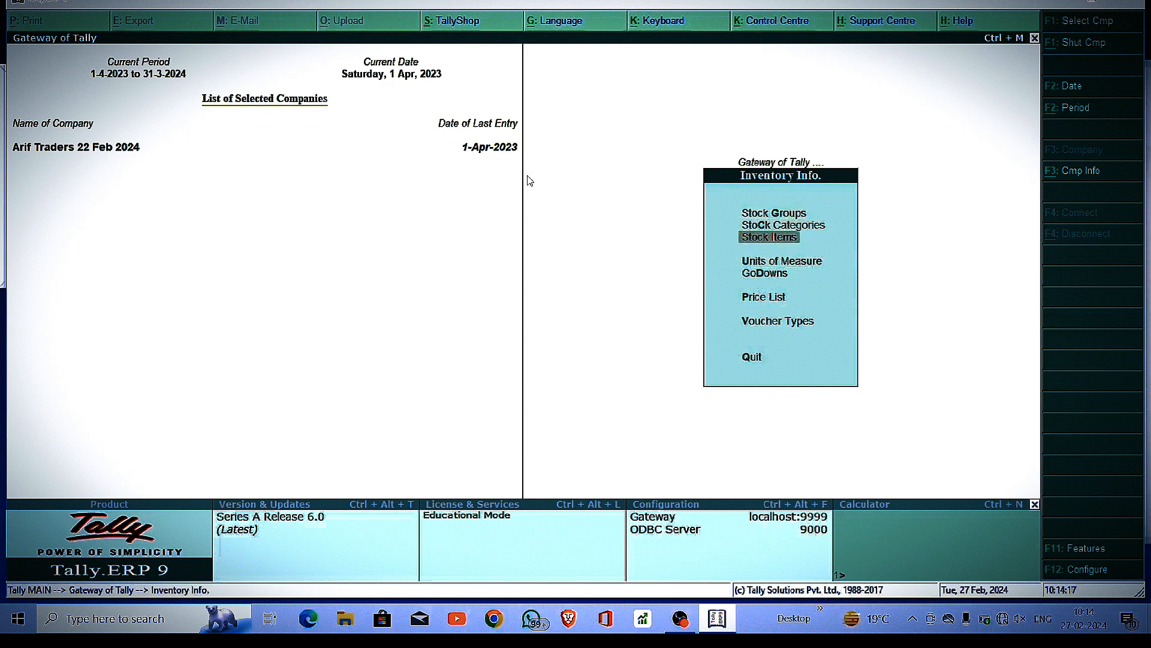
{"action": "key", "text": "Up"}
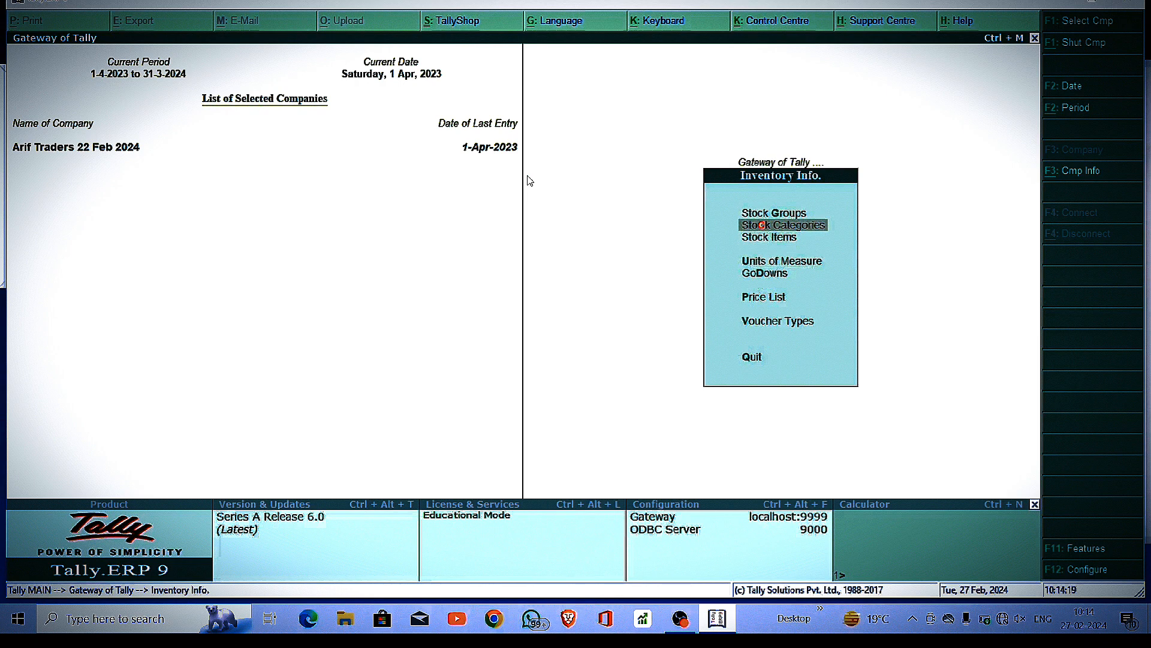
{"action": "key", "text": "Return"}
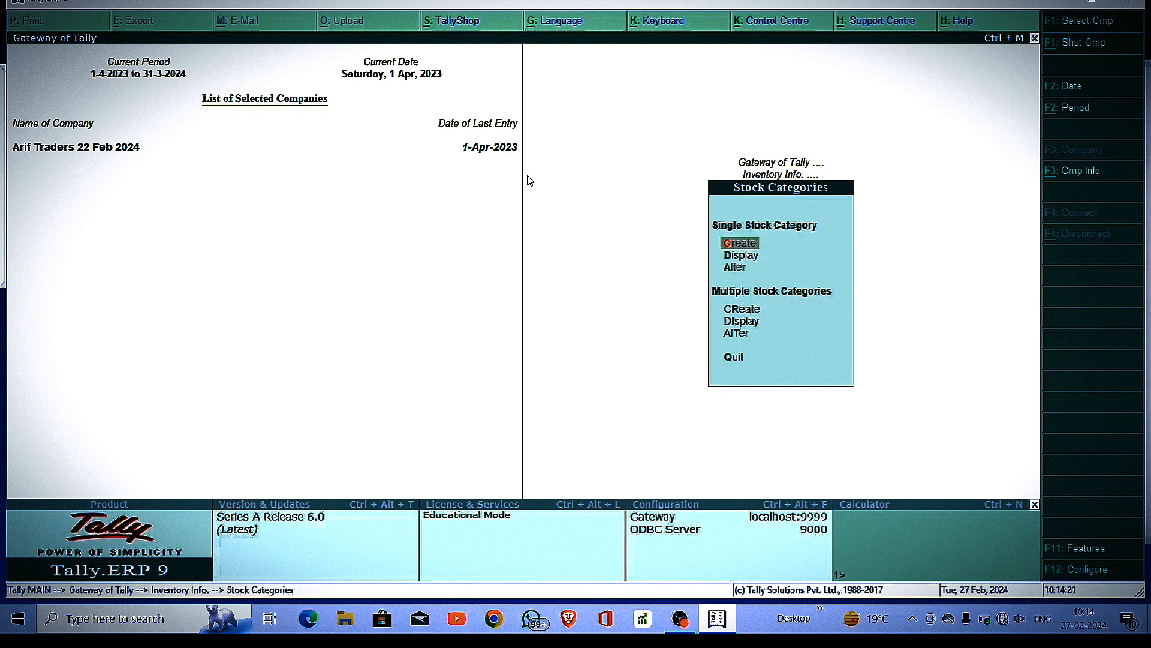
{"action": "key", "text": "Return"}
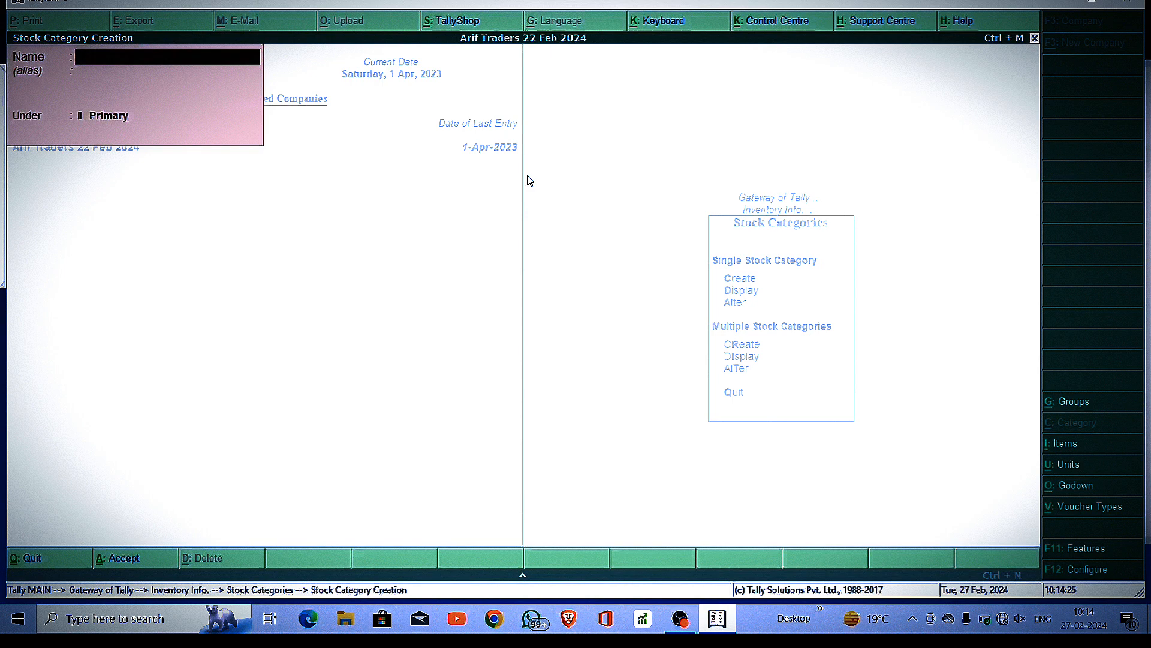
{"action": "type", "text": "Goldex"}
{"action": "key", "text": "Return"}
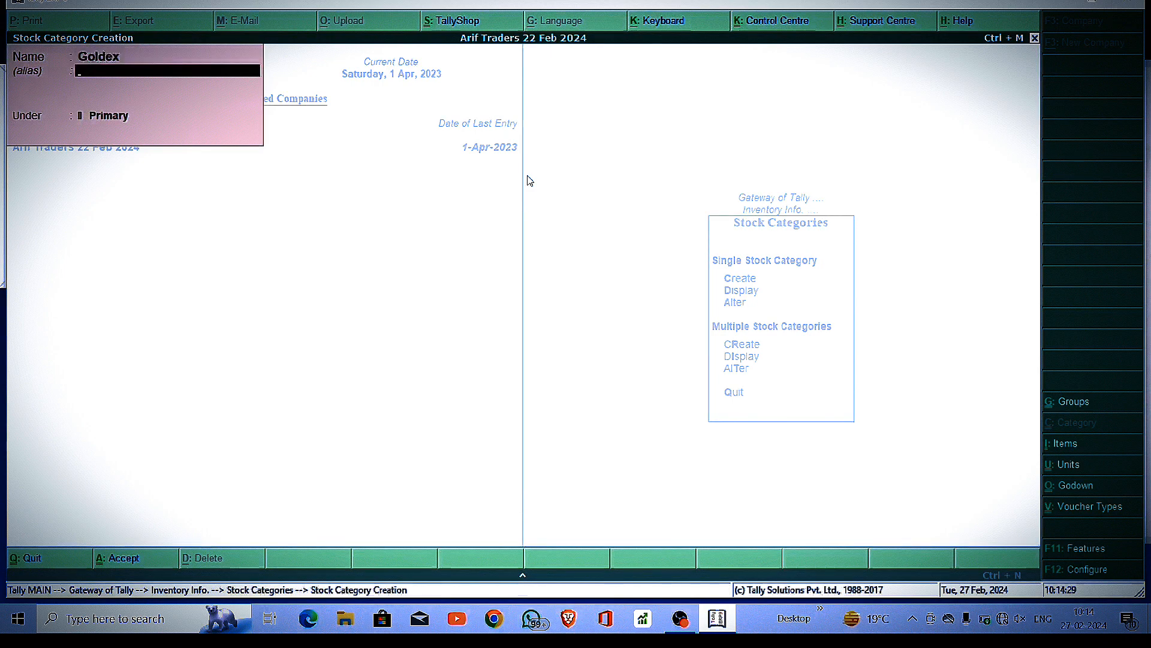
{"action": "key", "text": "Return"}
{"action": "key", "text": "Return"}
{"action": "key", "text": "Return"}
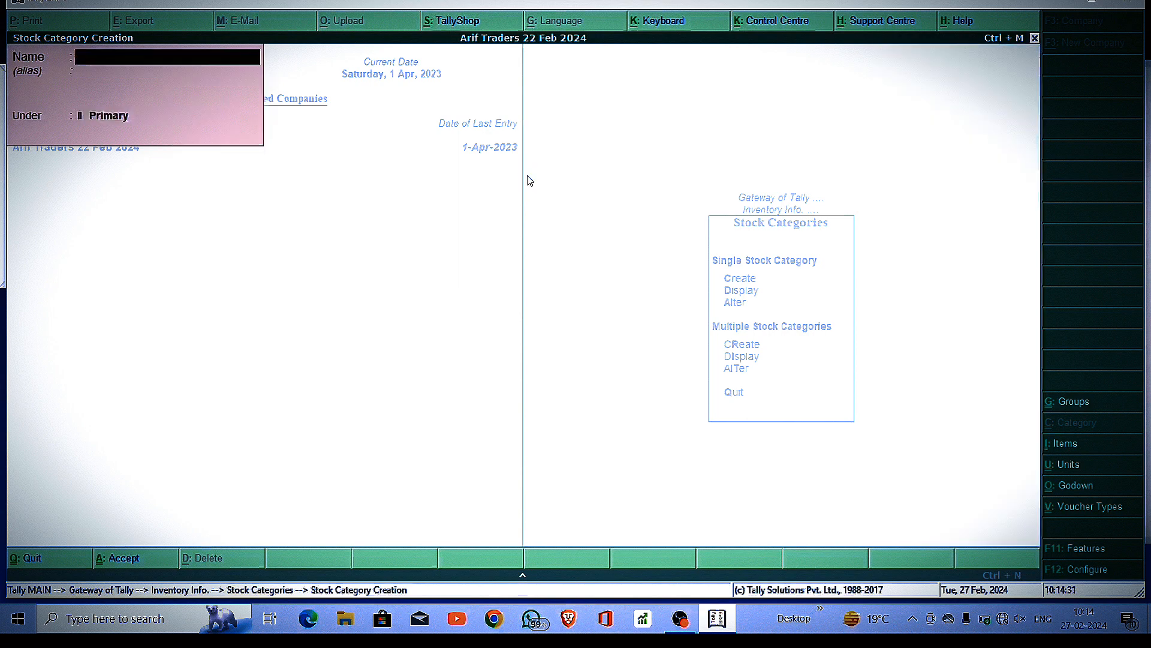
{"action": "key", "text": "Escape"}
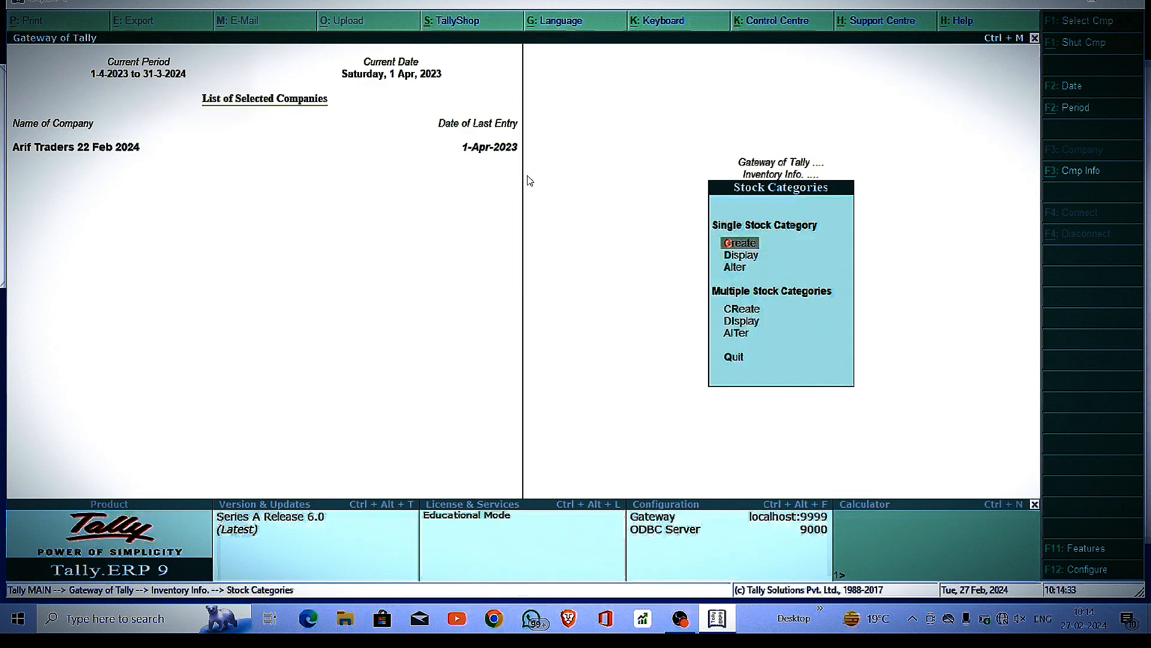
{"action": "key", "text": "Escape"}
- Create a stock group named Ball Pen under Primary, with quantities of items set to be added, and leave the stock group masters
{"action": "key", "text": "Up"}
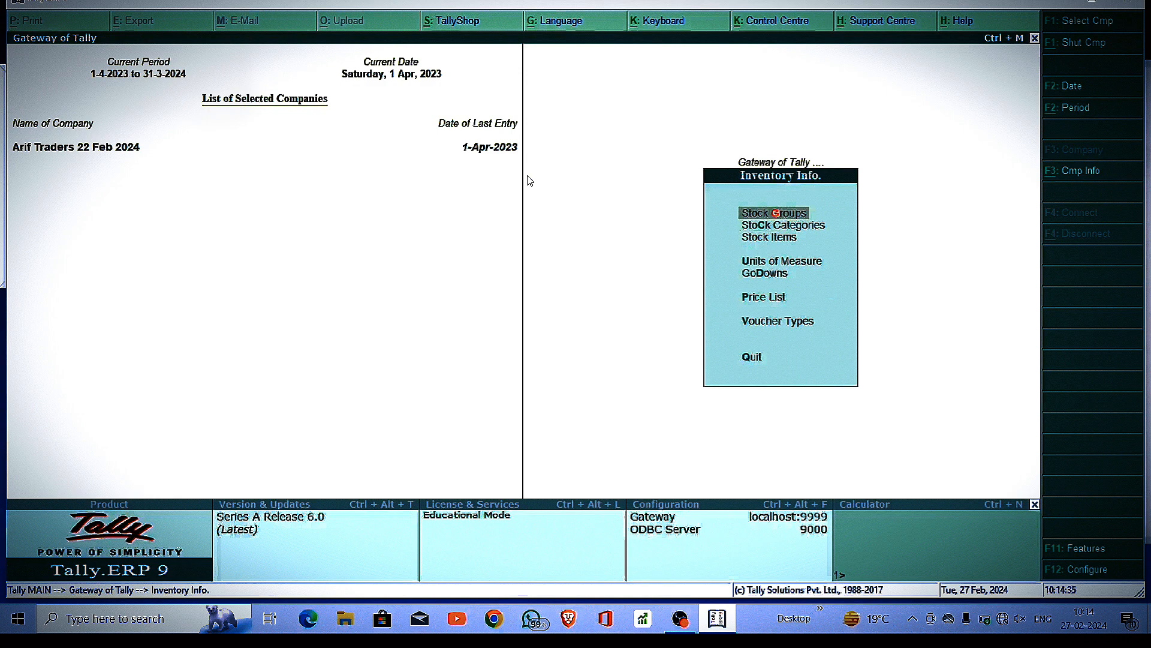
{"action": "key", "text": "Return"}
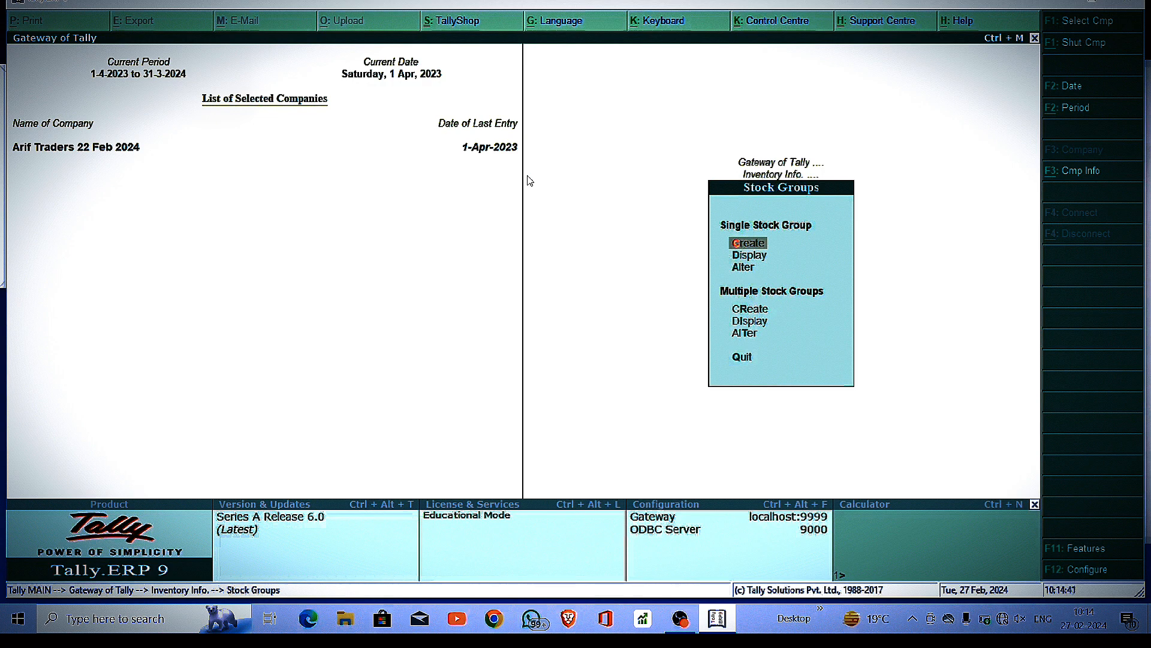
{"action": "key", "text": "Return"}
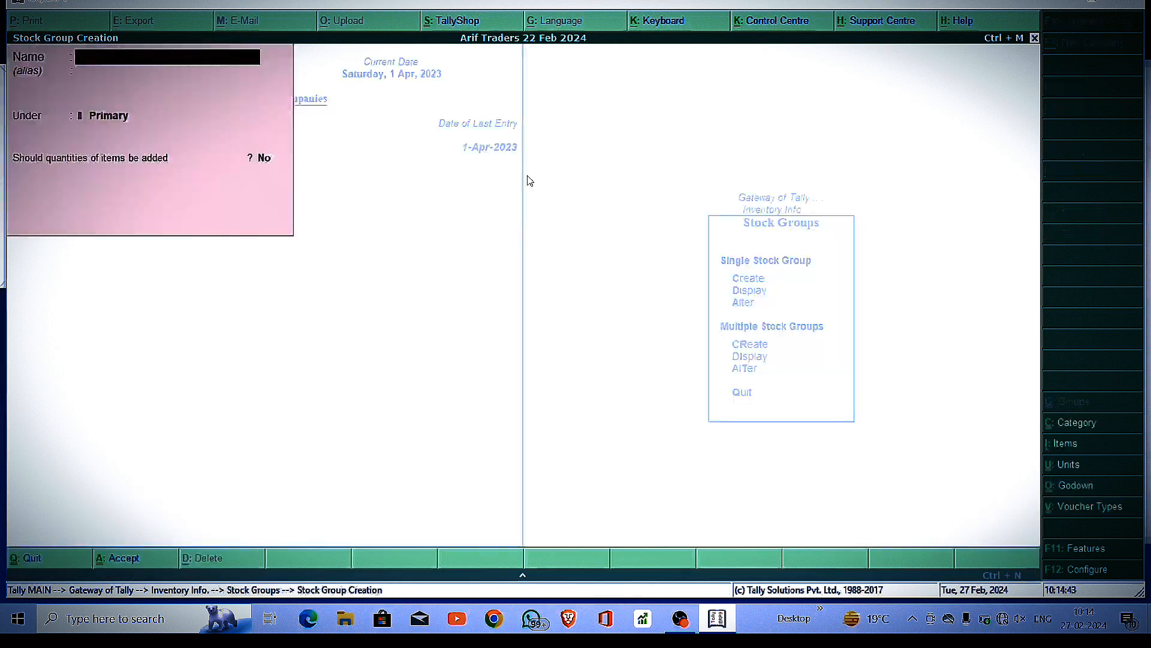
{"action": "type", "text": "Ball Pen"}
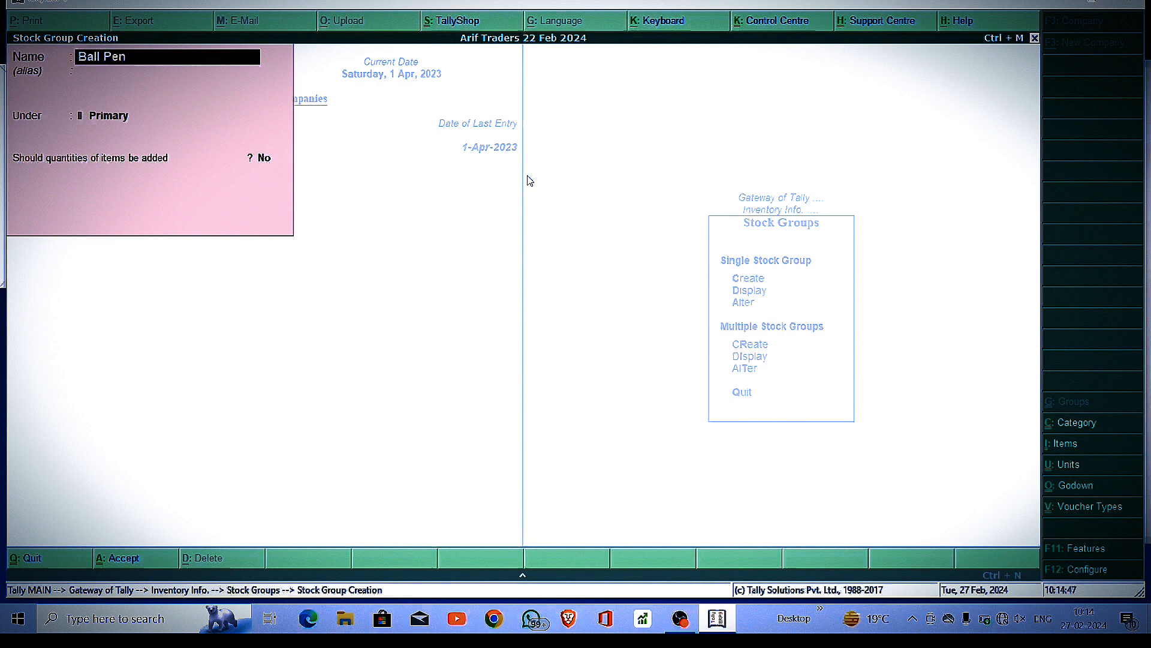
{"action": "key", "text": "Return"}
{"action": "key", "text": "Return"}
{"action": "key", "text": "y"}
{"action": "key", "text": "Return"}
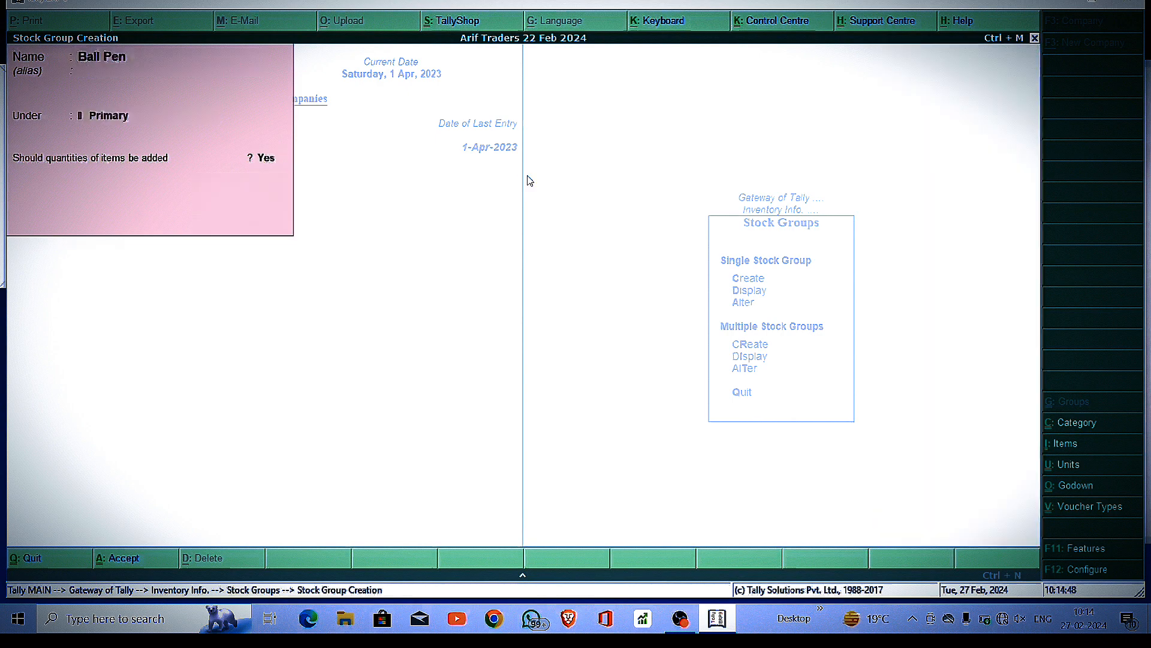
{"action": "key", "text": "Escape"}
{"action": "key", "text": "y"}
{"action": "key", "text": "Escape"}
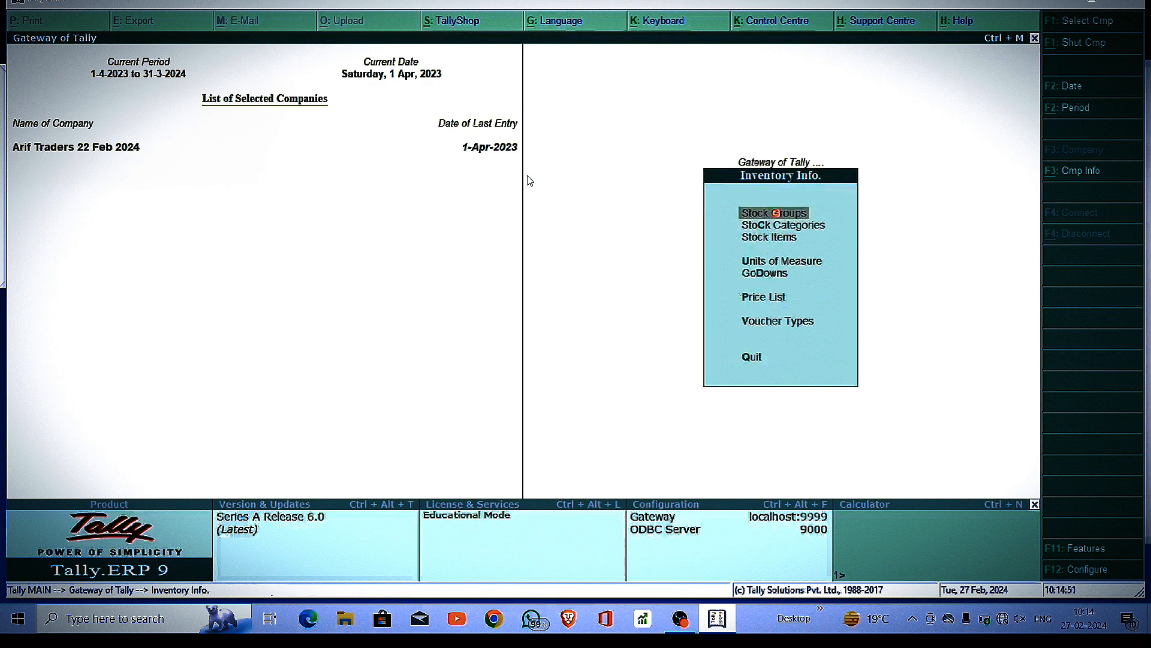
- Start a new single stock item and name it Goldex Delta 2.0 Ball Pen
{"action": "key", "text": "Down"}
{"action": "key", "text": "Down"}
{"action": "key", "text": "Return"}
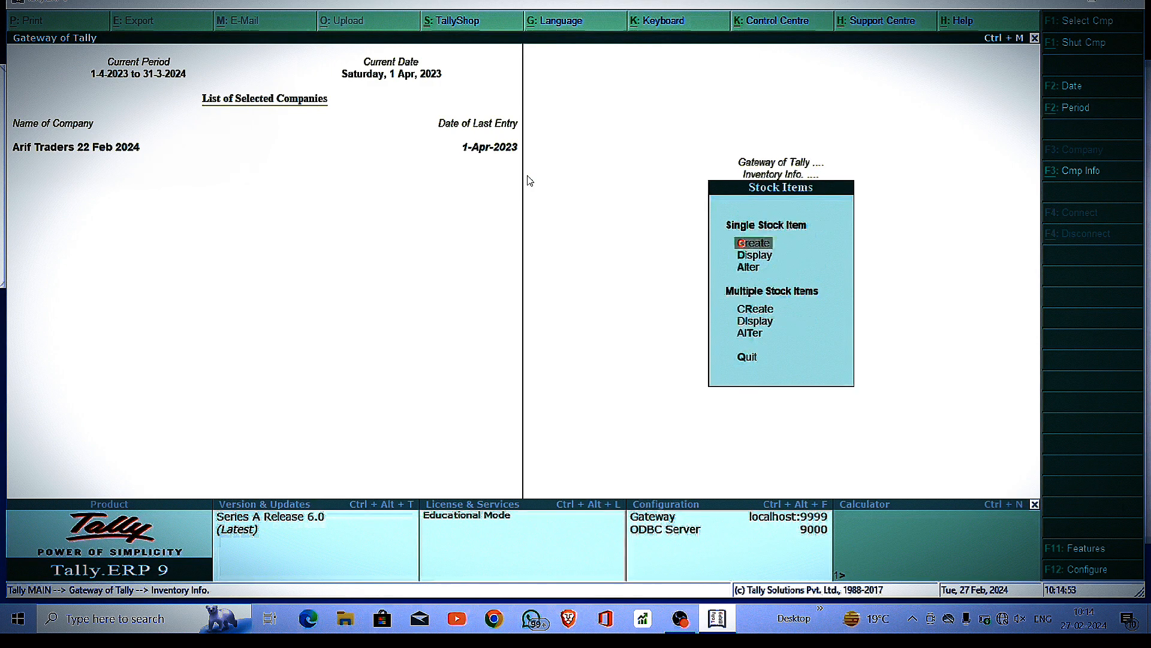
{"action": "key", "text": "Return"}
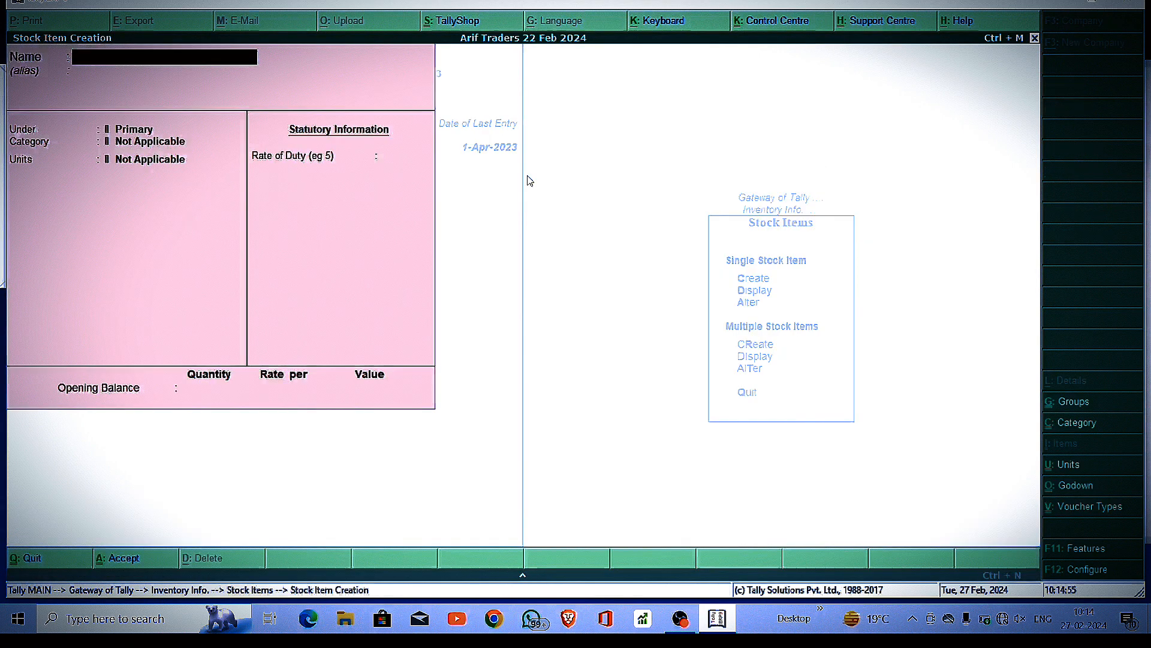
{"action": "type", "text": "Goldex D"}
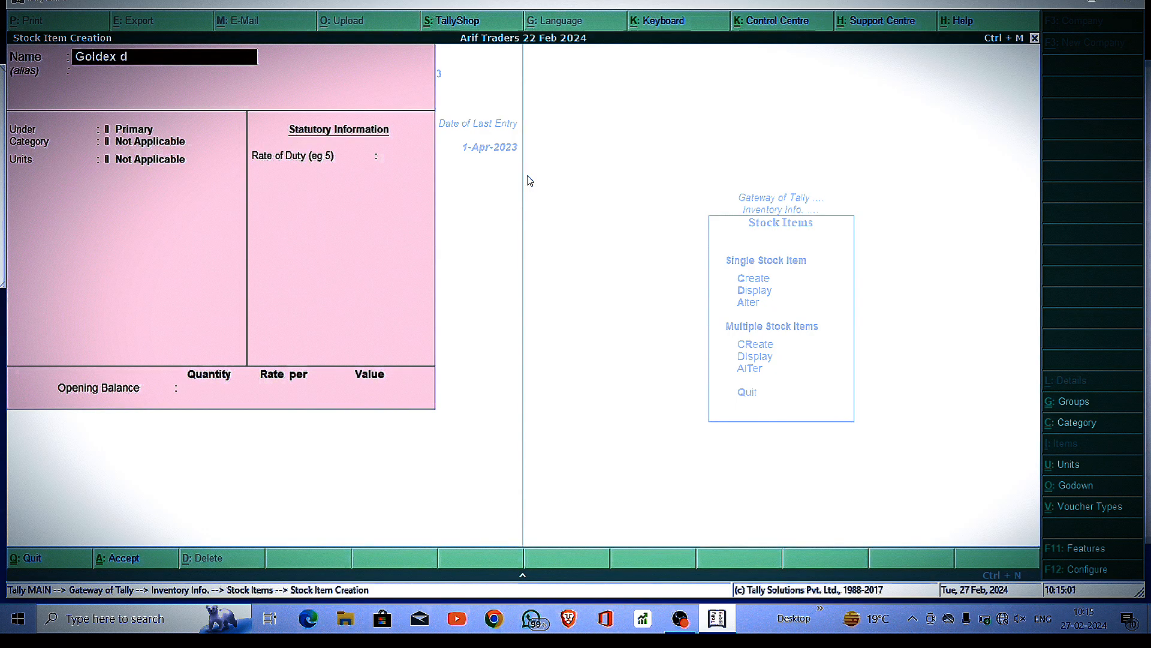
{"action": "type", "text": "elta 2.0 Ball Pen"}
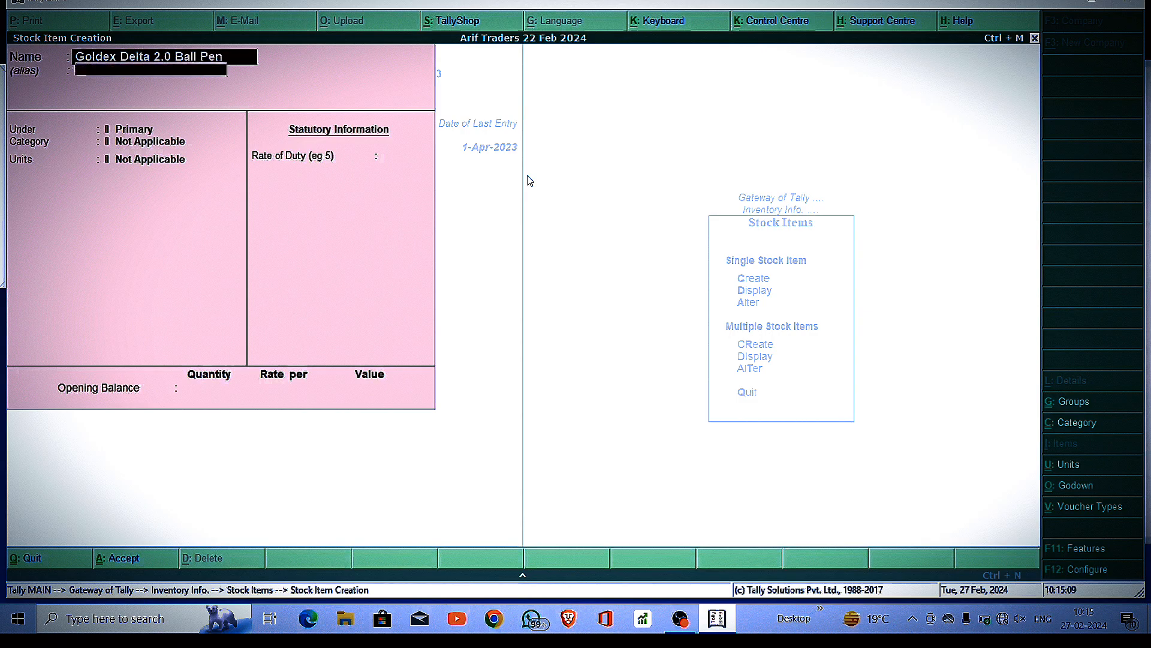
{"action": "key", "text": "Return"}
- Place the stock item under the Ball Pen group and assign it the Goldex category
{"action": "key", "text": "Down"}
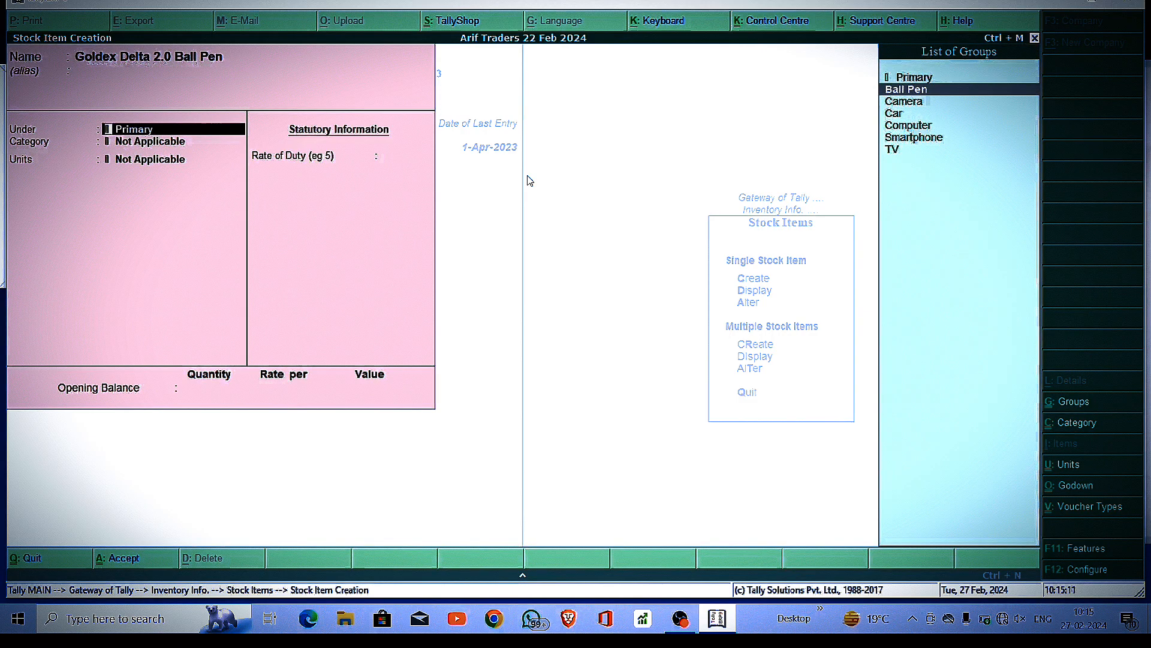
{"action": "key", "text": "Return"}
{"action": "key", "text": "Down"}
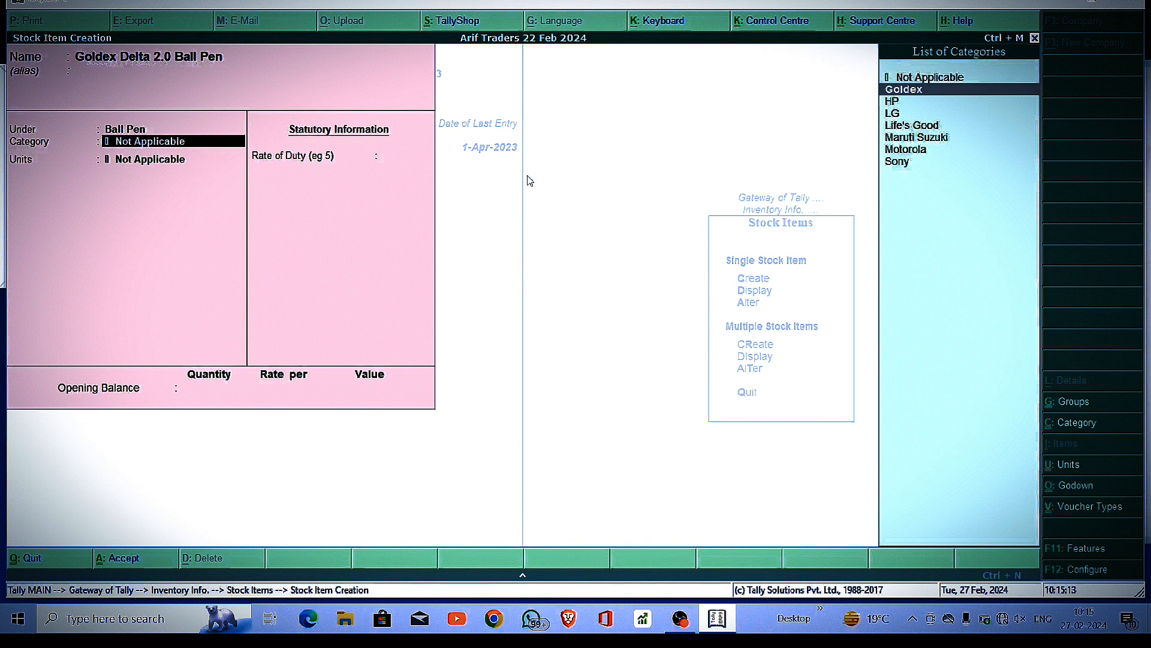
{"action": "key", "text": "Return"}
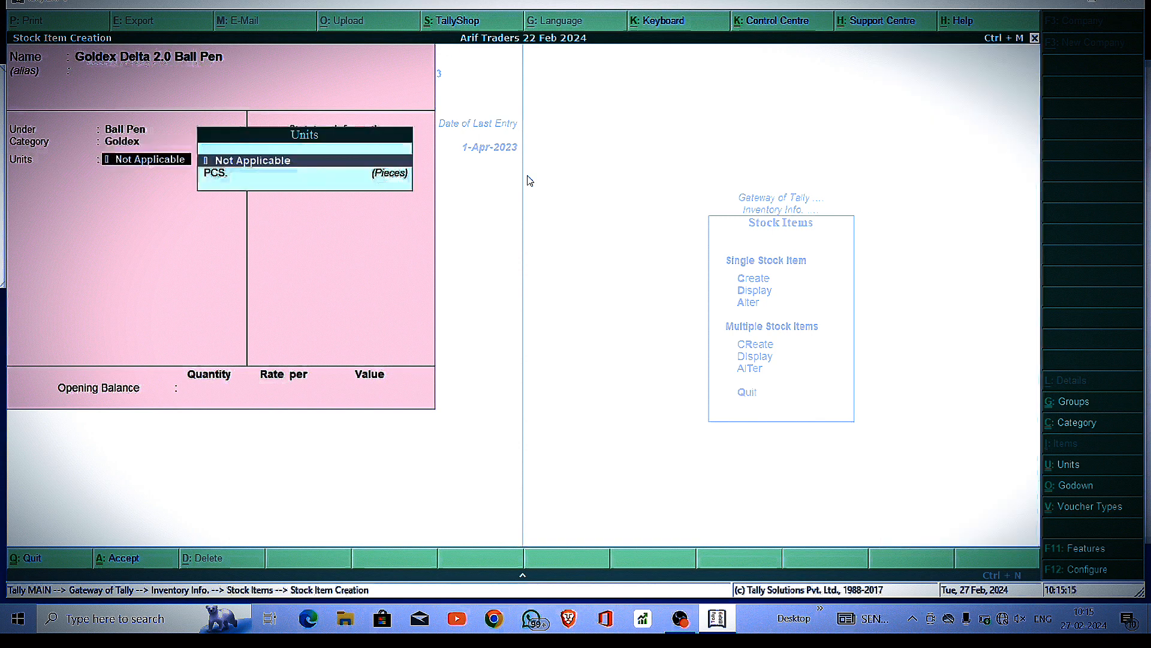
{"action": "key", "text": "Down"}
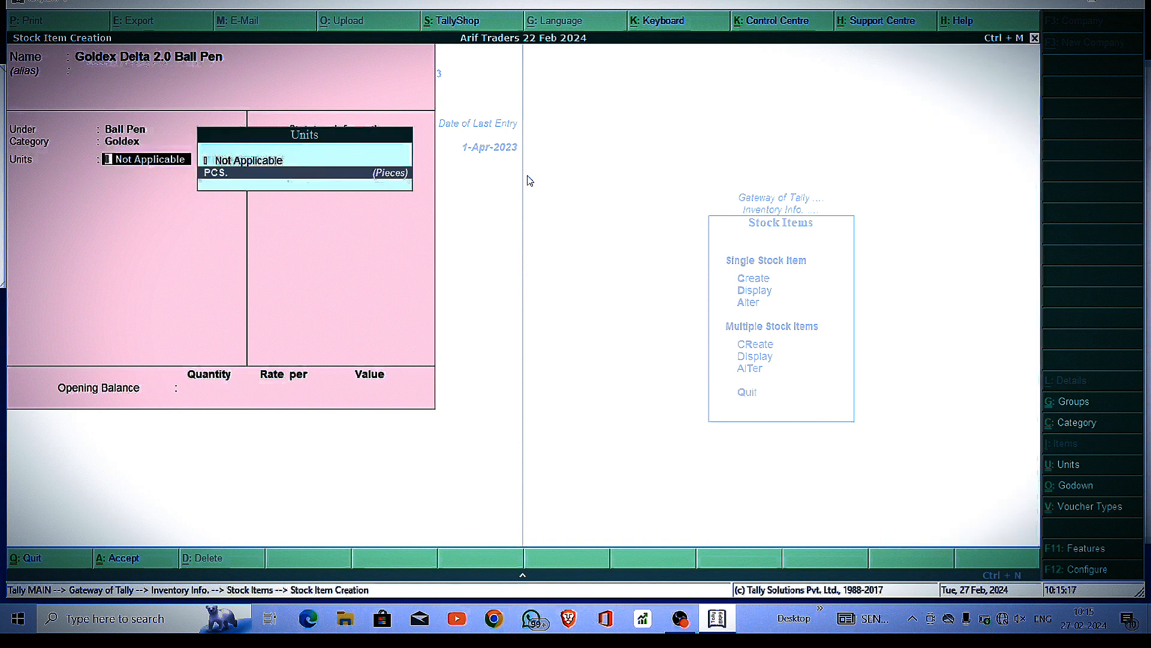
{"action": "key", "text": "alt+c"}
{"action": "key", "text": "Escape"}
{"action": "type", "text": "y"}
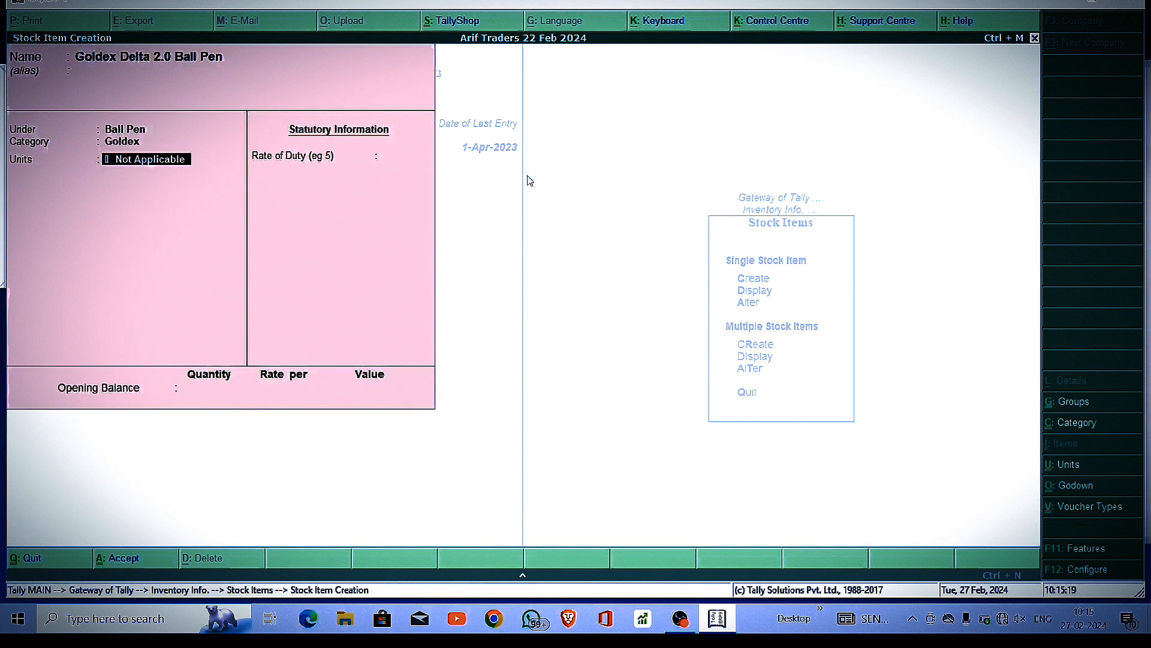
- Replace the stock item's unit of measure with PCS
{"action": "type", "text": "p"}
{"action": "key", "text": "BackSpace"}
{"action": "key", "text": "BackSpace"}
{"action": "key", "text": "BackSpace"}
{"action": "key", "text": "BackSpace"}
{"action": "key", "text": "BackSpace"}
{"action": "key", "text": "BackSpace"}
{"action": "key", "text": "BackSpace"}
{"action": "key", "text": "BackSpace"}
{"action": "key", "text": "BackSpace"}
{"action": "key", "text": "BackSpace"}
{"action": "key", "text": "BackSpace"}
{"action": "key", "text": "BackSpace"}
{"action": "key", "text": "BackSpace"}
{"action": "key", "text": "BackSpace"}
{"action": "key", "text": "BackSpace"}
{"action": "key", "text": "BackSpace"}
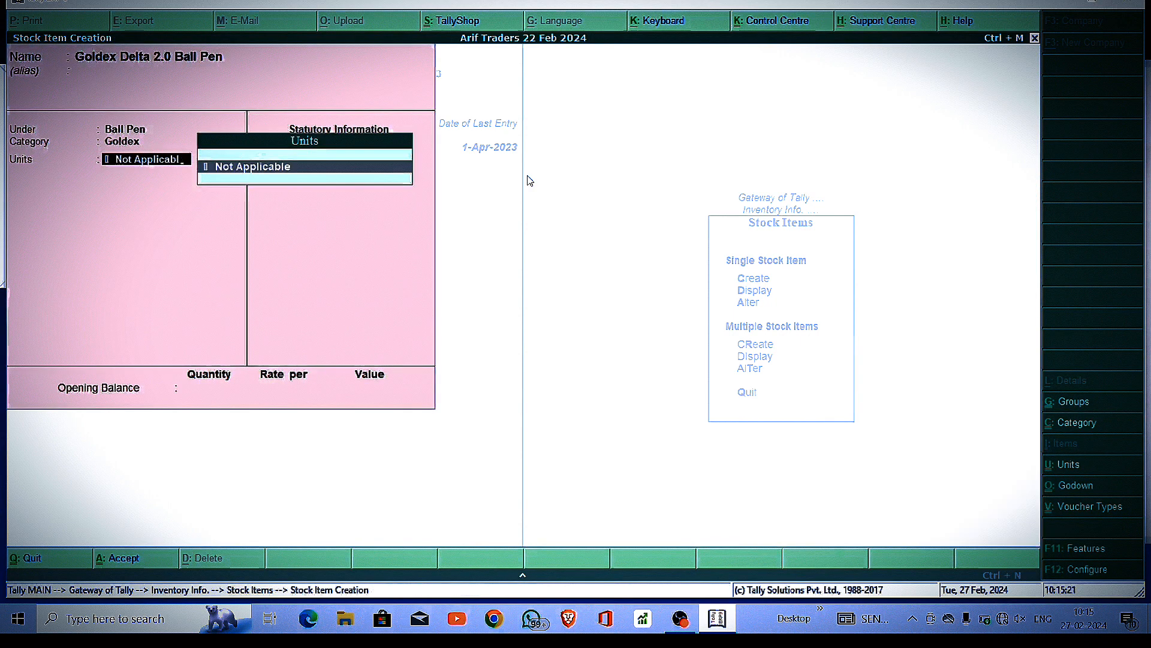
{"action": "type", "text": "pc"}
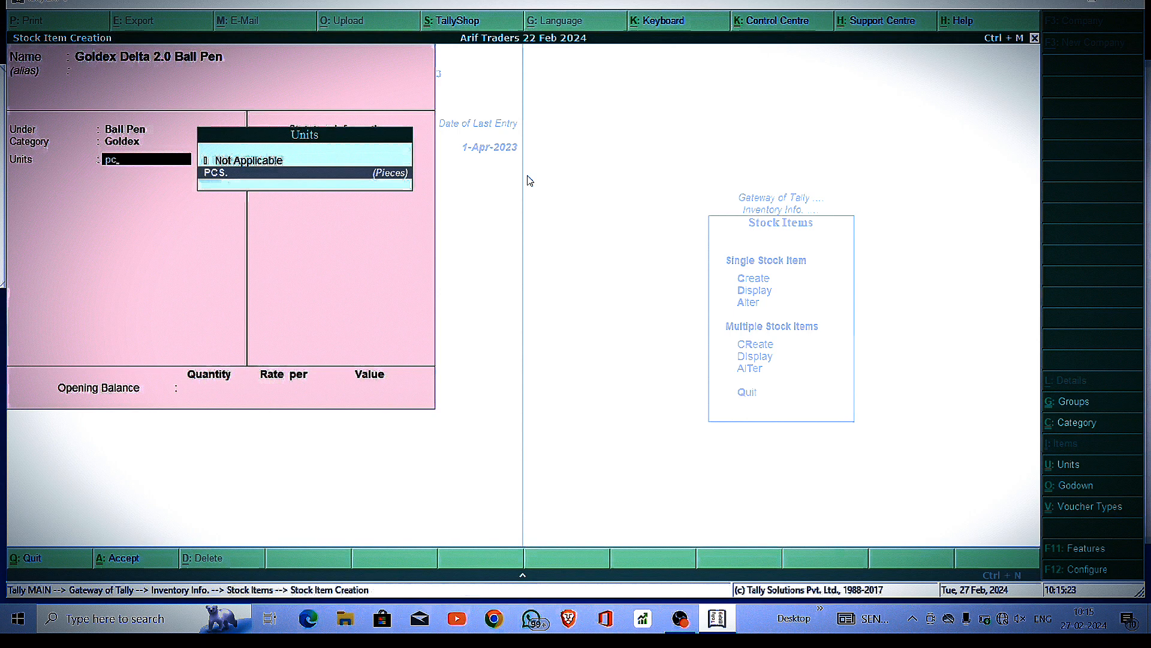
{"action": "key", "text": "Return"}
- Enable standard rates with a standard cost of 3.00 per PCS from 1-Apr-2023, then save the item and leave stock item creation
{"action": "key", "text": "y"}
{"action": "key", "text": "Return"}
{"action": "key", "text": "Return"}
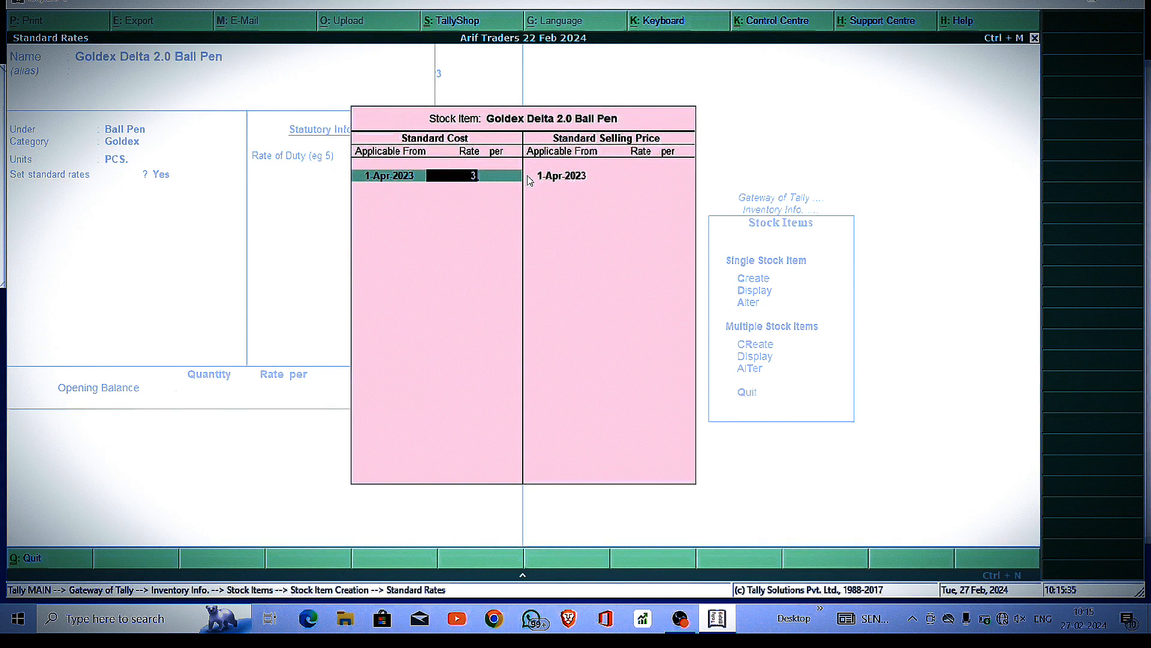
{"action": "key", "text": "Return"}
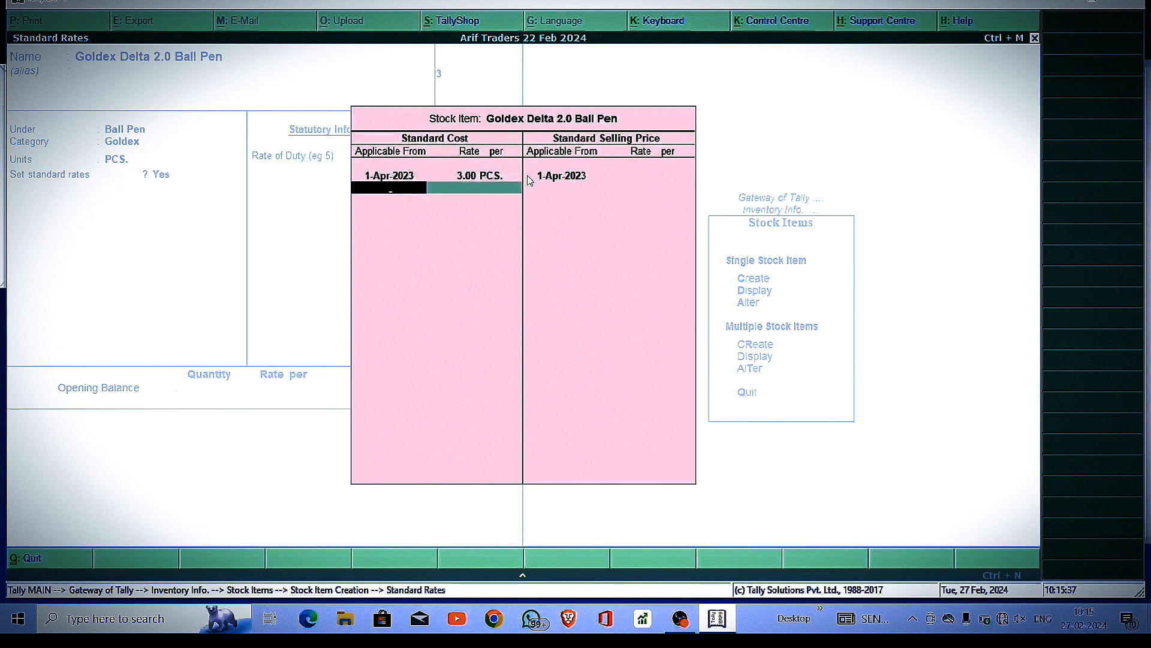
{"action": "key", "text": "ctrl+a"}
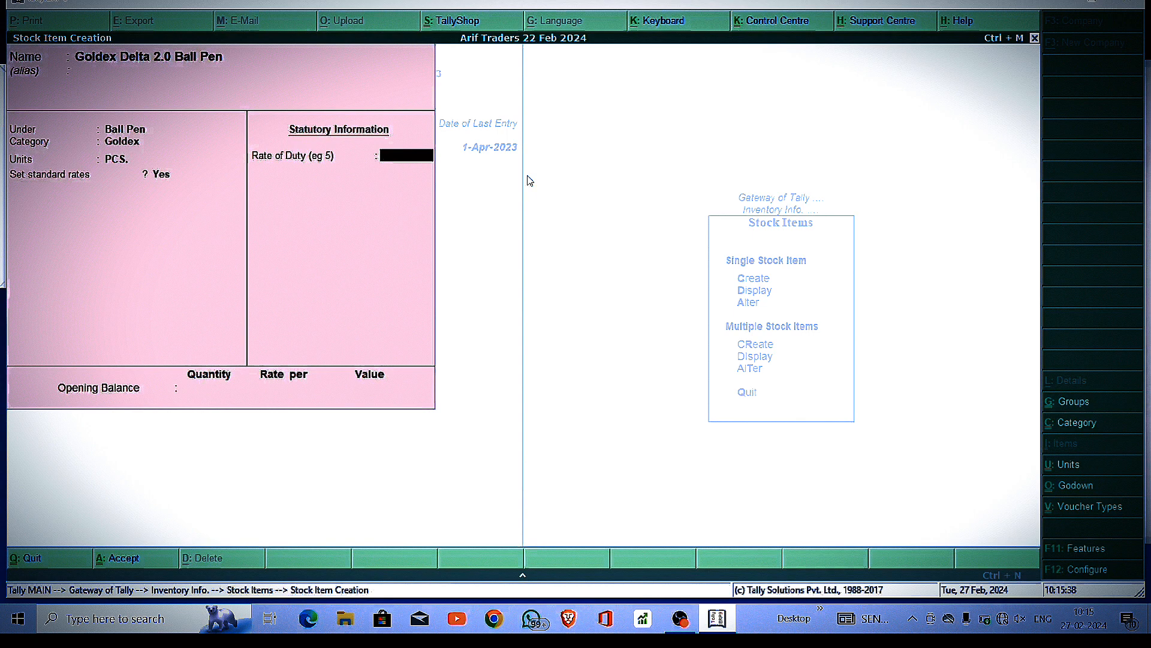
{"action": "key", "text": "ctrl+a"}
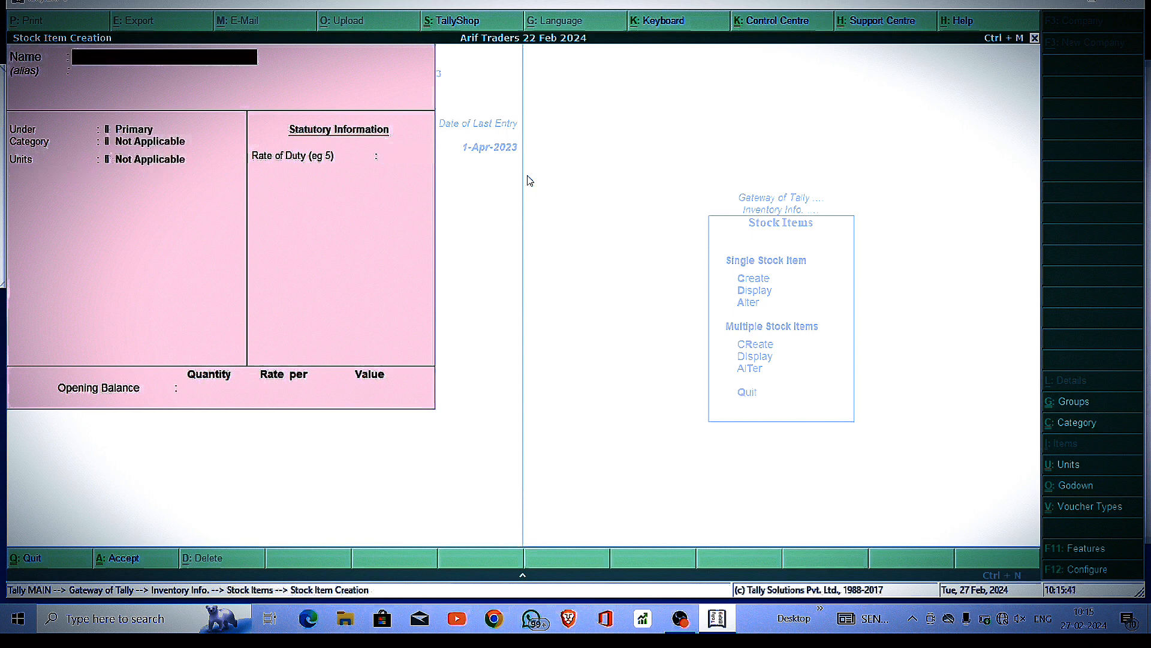
{"action": "key", "text": "Escape"}
{"action": "key", "text": "Return"}
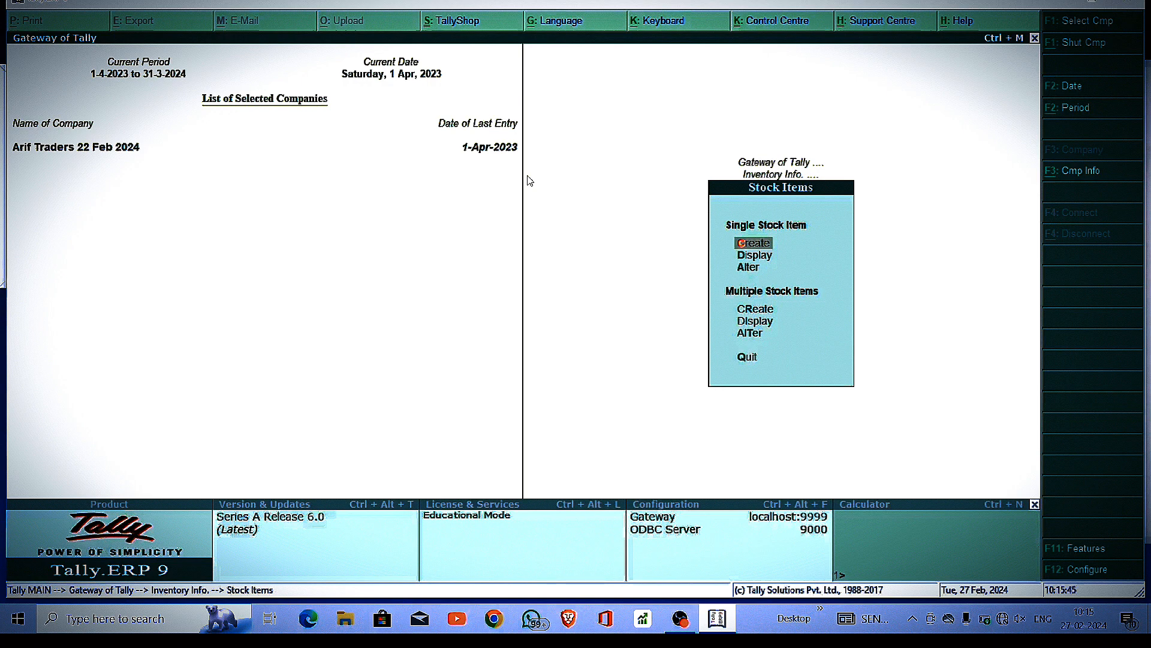
{"action": "key", "text": "Escape"}
- Open the price list by stock category and choose the Goldex category
{"action": "key", "text": "Down"}
{"action": "key", "text": "Down"}
{"action": "key", "text": "Down"}
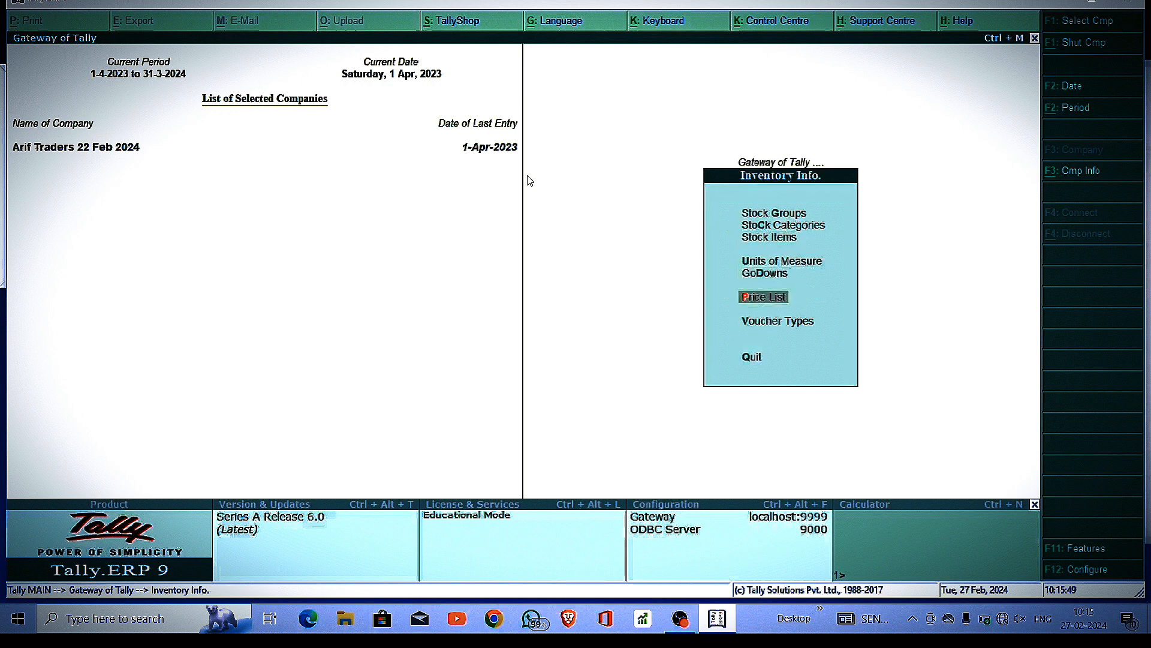
{"action": "key", "text": "Return"}
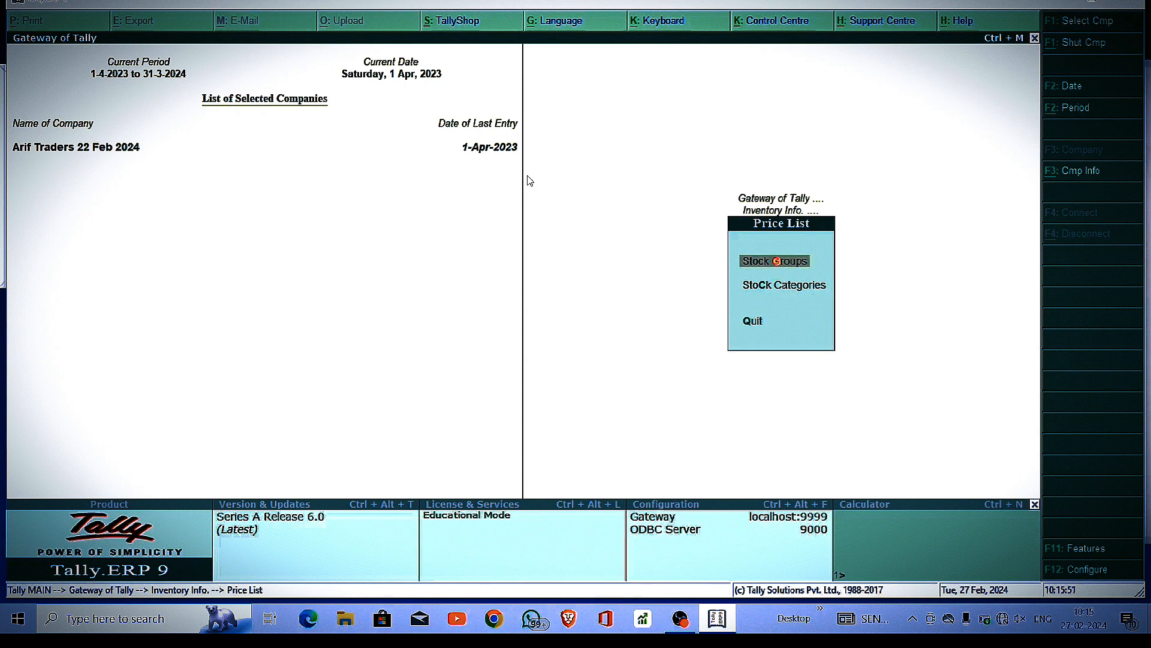
{"action": "key", "text": "Down"}
{"action": "key", "text": "Return"}
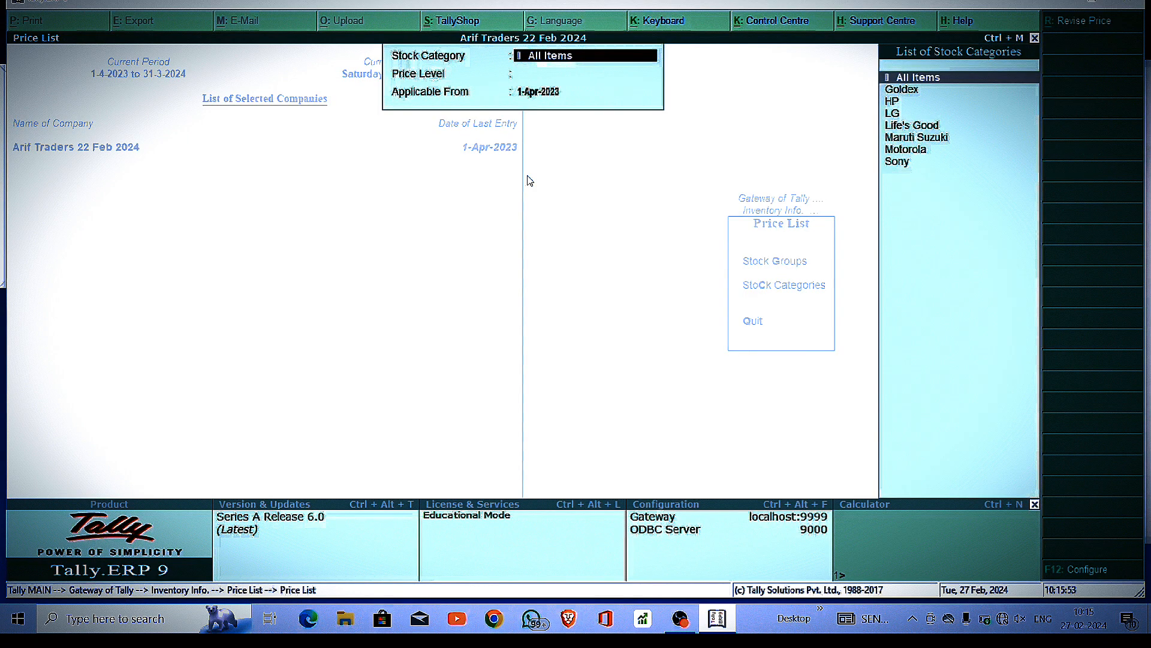
{"action": "key", "text": "Down"}
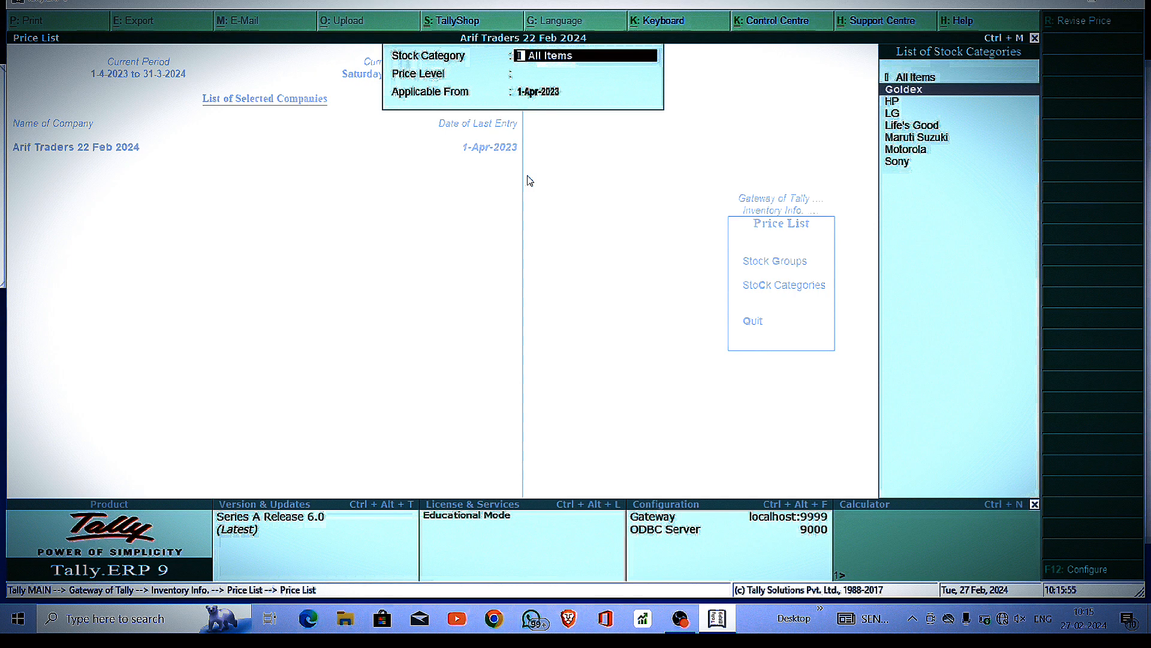
{"action": "key", "text": "Return"}
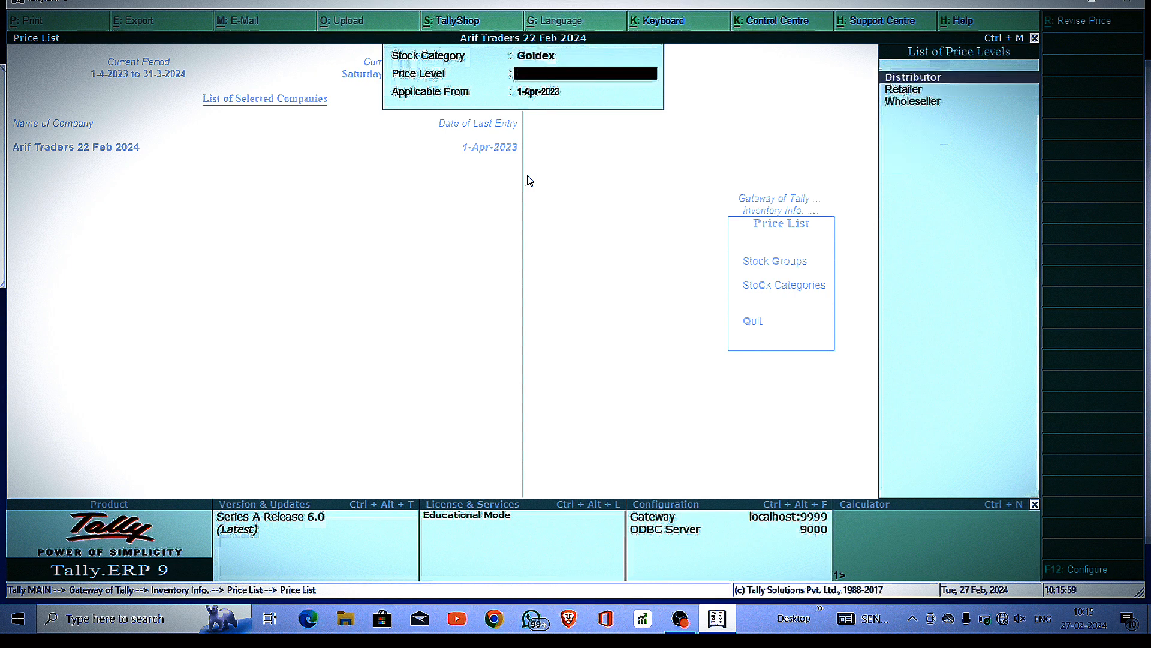
- For the Distributor level from 1-Apr-2023, price Goldex Delta 2.0 Ball Pen at 3.00 per PCS for quantities below 10 PCS
{"action": "key", "text": "Return"}
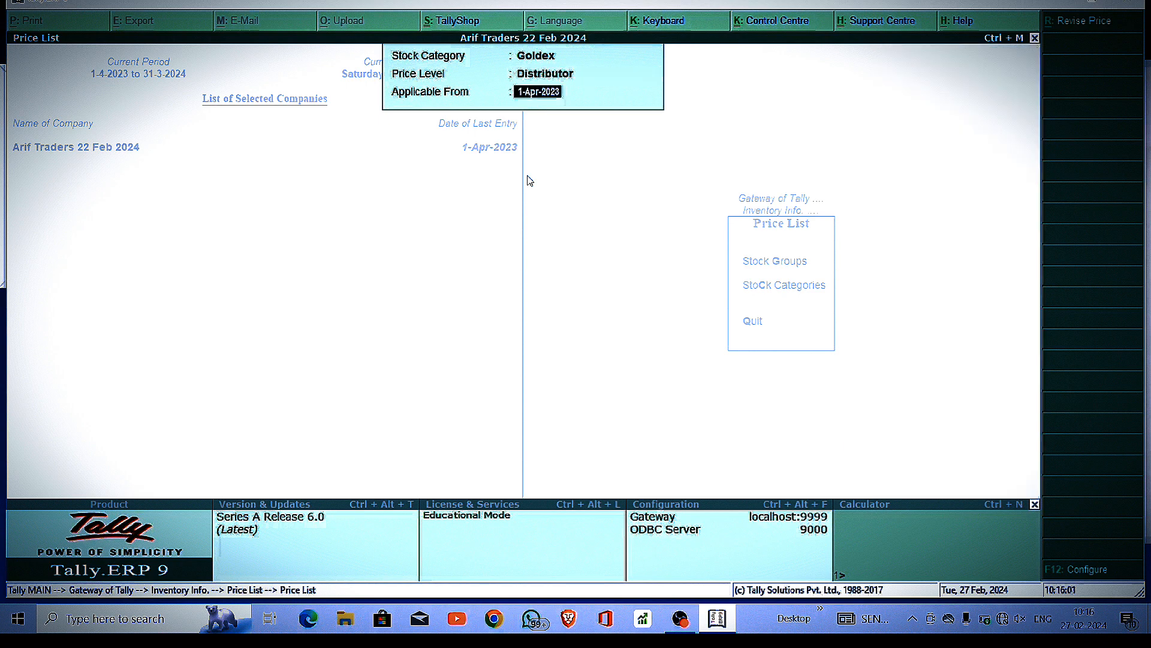
{"action": "key", "text": "Return"}
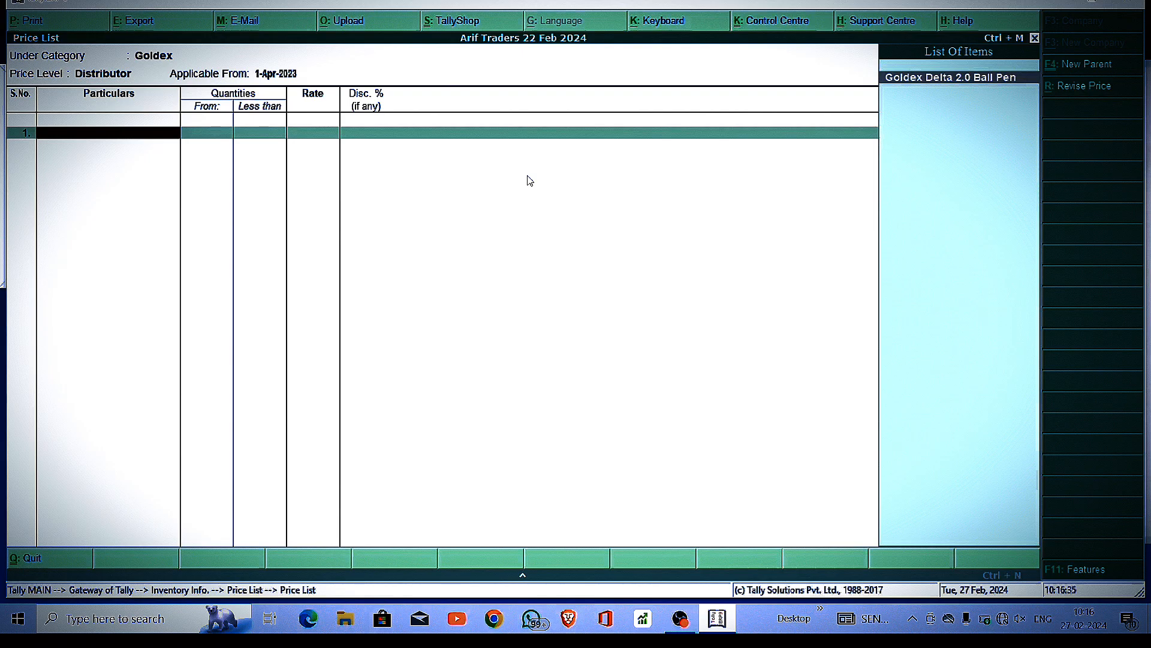
{"action": "key", "text": "Return"}
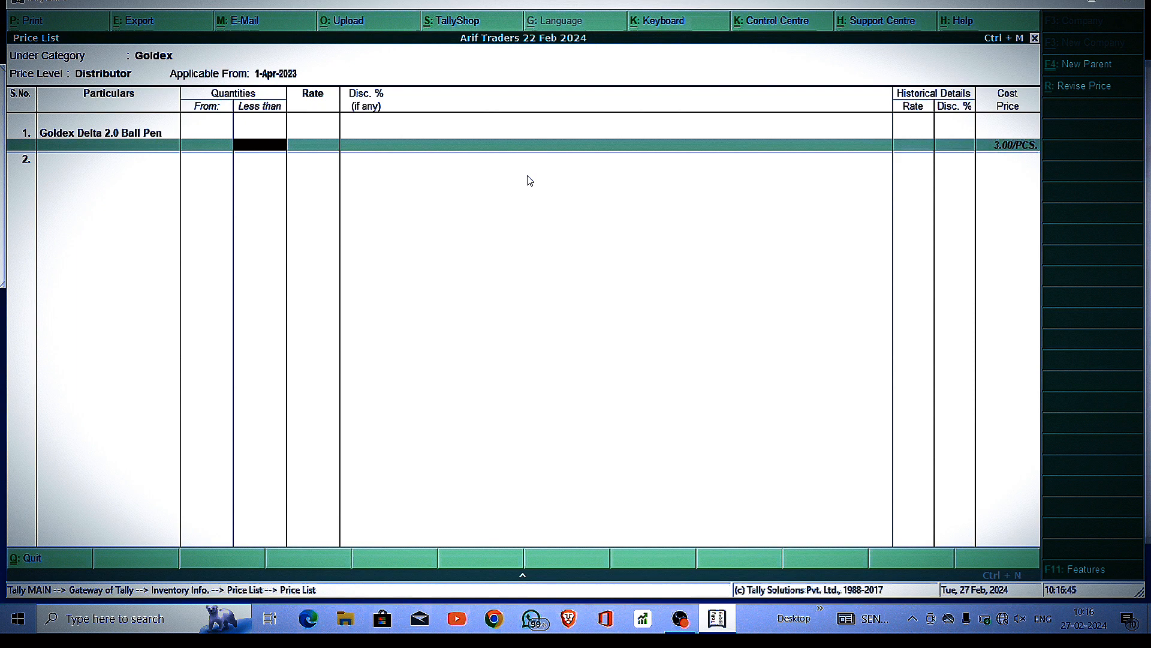
{"action": "type", "text": "0"}
{"action": "key", "text": "Return"}
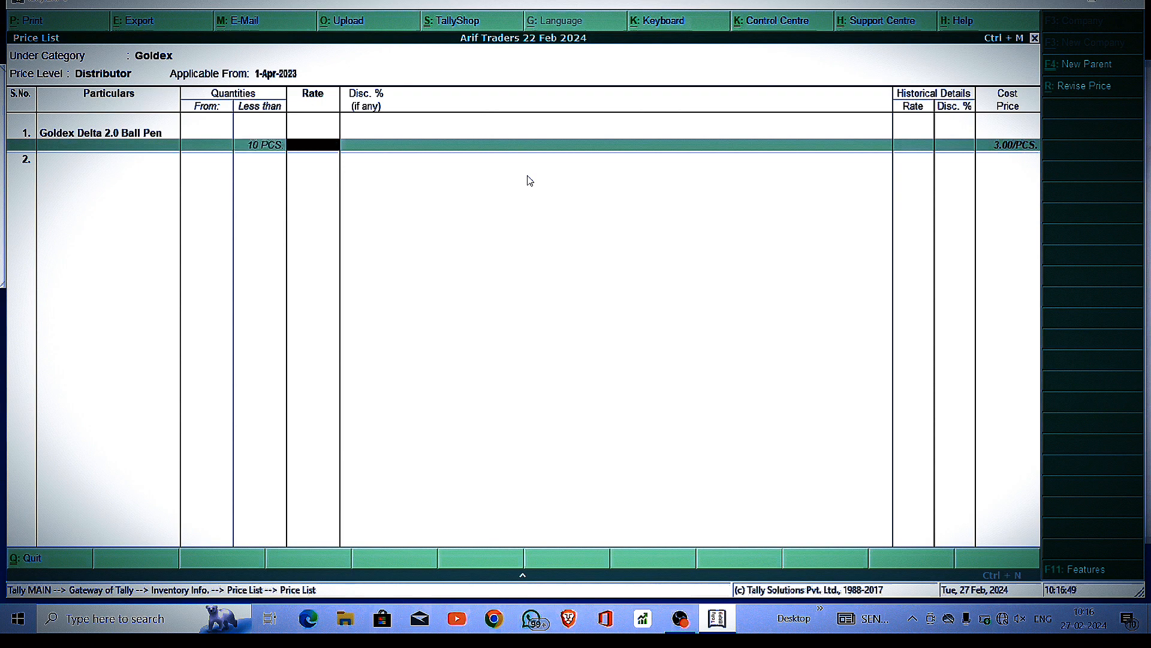
{"action": "type", "text": "3"}
{"action": "key", "text": "Return"}
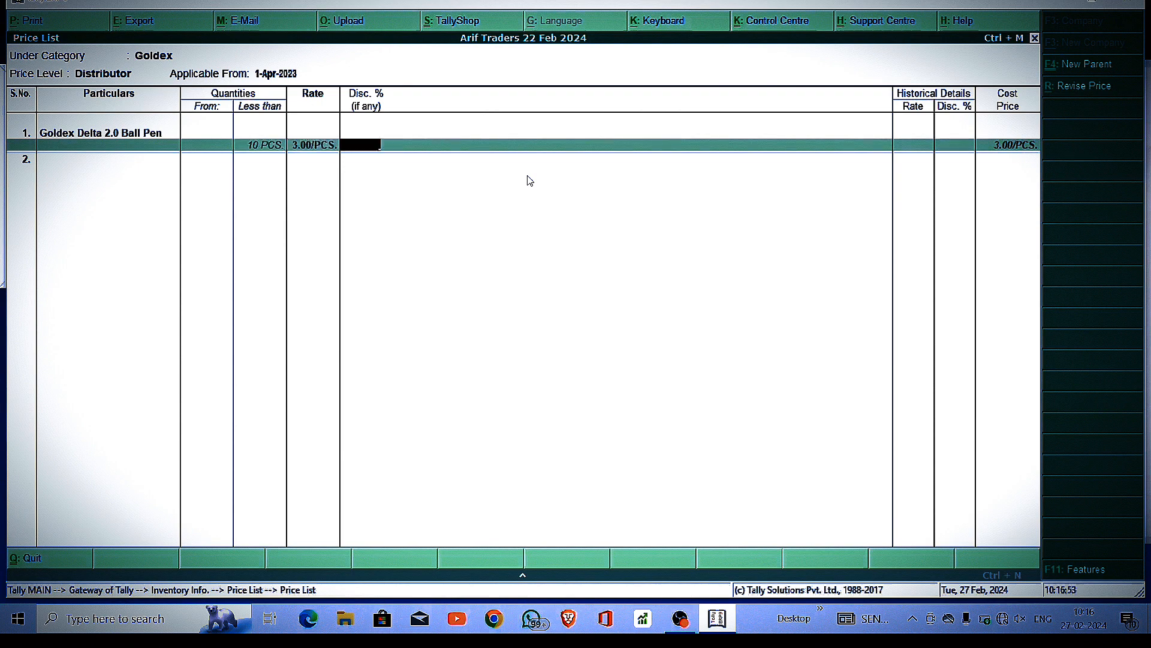
{"action": "key", "text": "Return"}
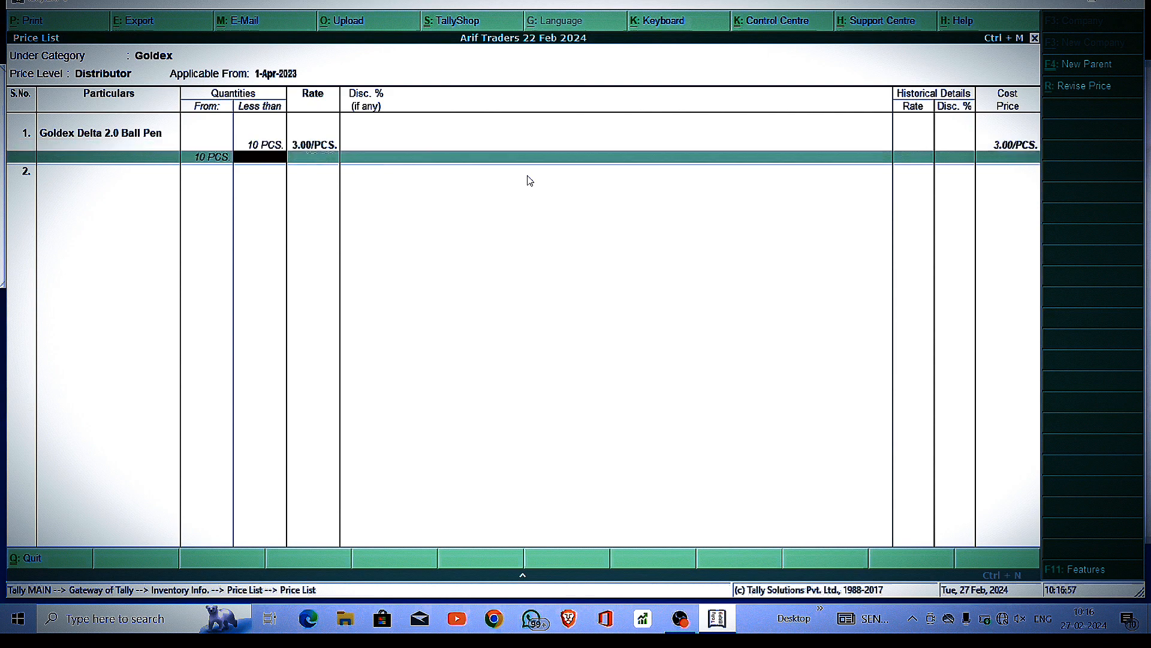
- Add a price slab from 10 to less than 20 PCS at a 2.70 rate with a 10% discount
{"action": "type", "text": "20"}
{"action": "key", "text": "Return"}
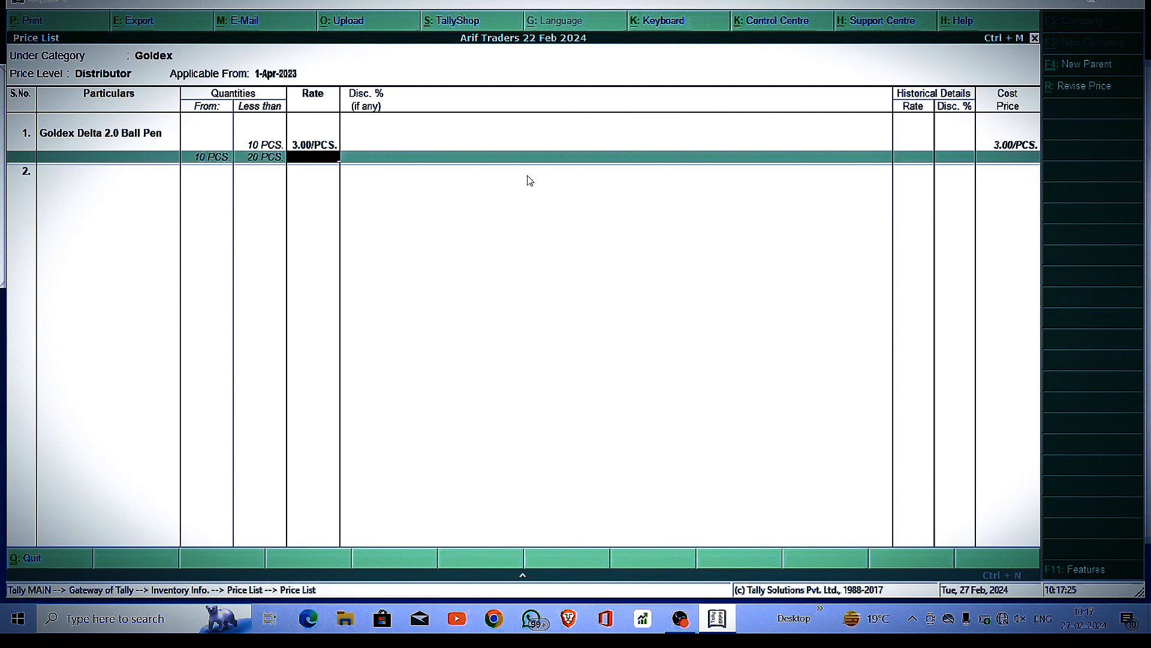
{"action": "type", "text": "2.70"}
{"action": "key", "text": "Return"}
{"action": "type", "text": "10"}
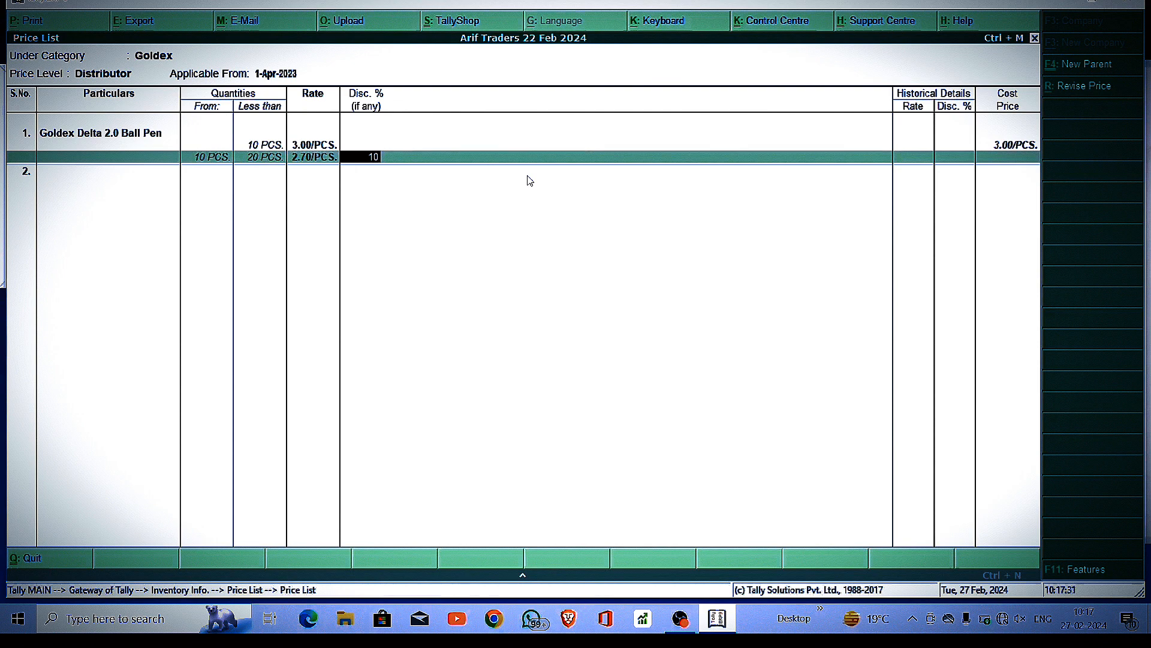
{"action": "key", "text": "Return"}
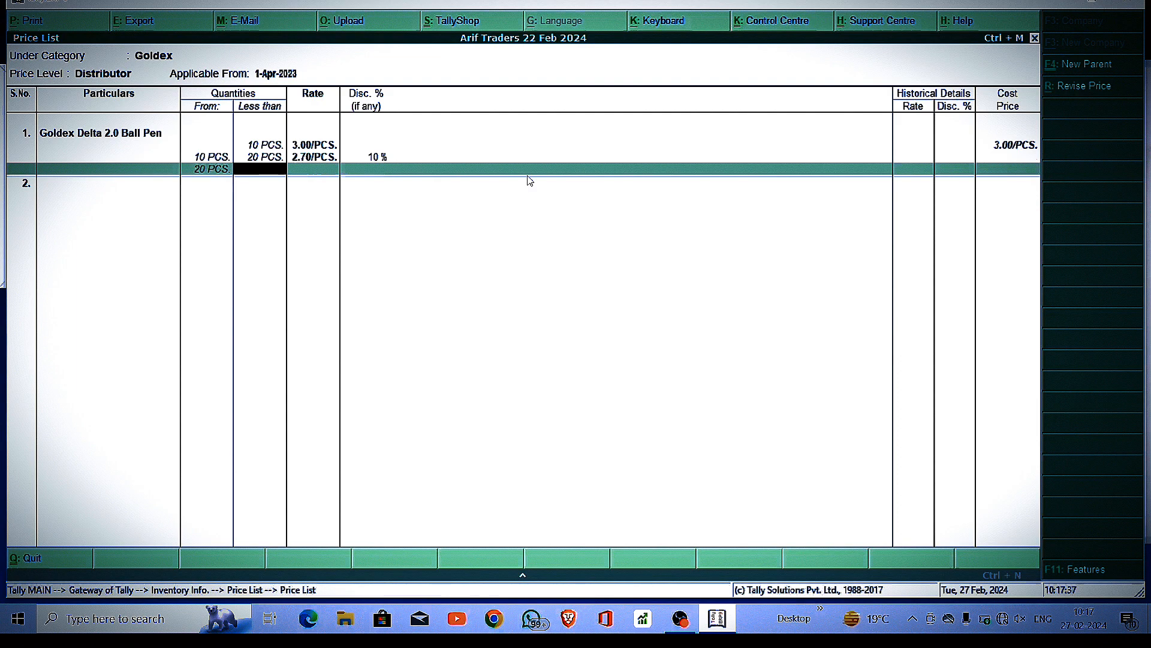
- Add a price slab from 20 to less than 40 PCS at a 2.40 rate with a 20% discount
{"action": "type", "text": "40"}
{"action": "key", "text": "Return"}
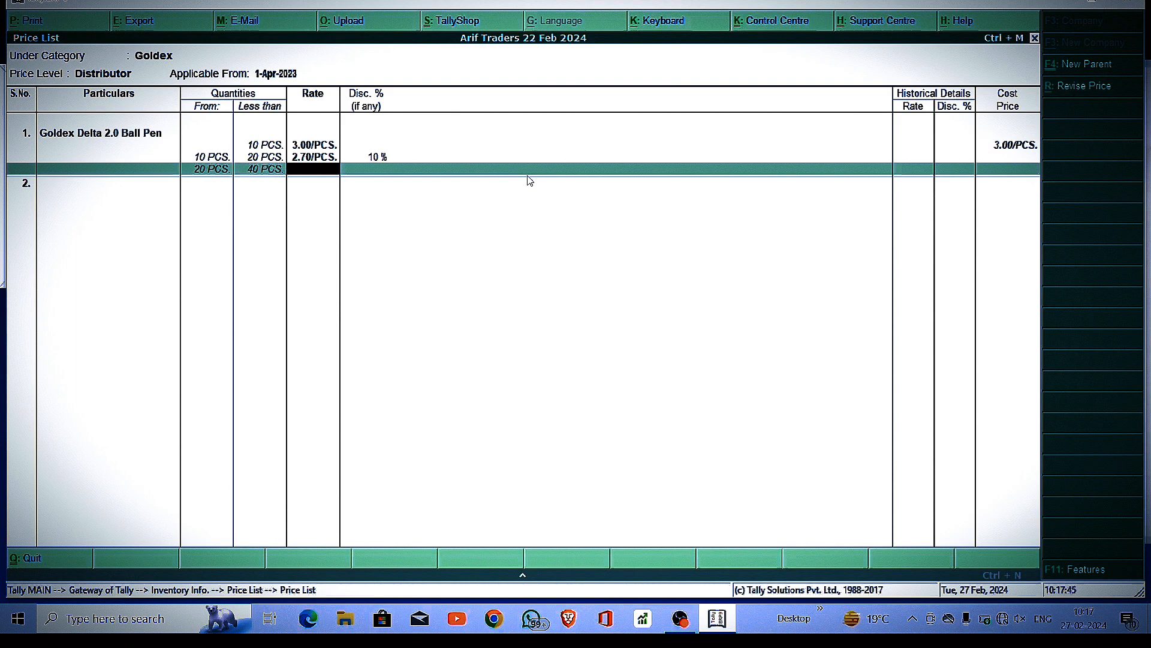
{"action": "type", "text": "2.40"}
{"action": "key", "text": "Return"}
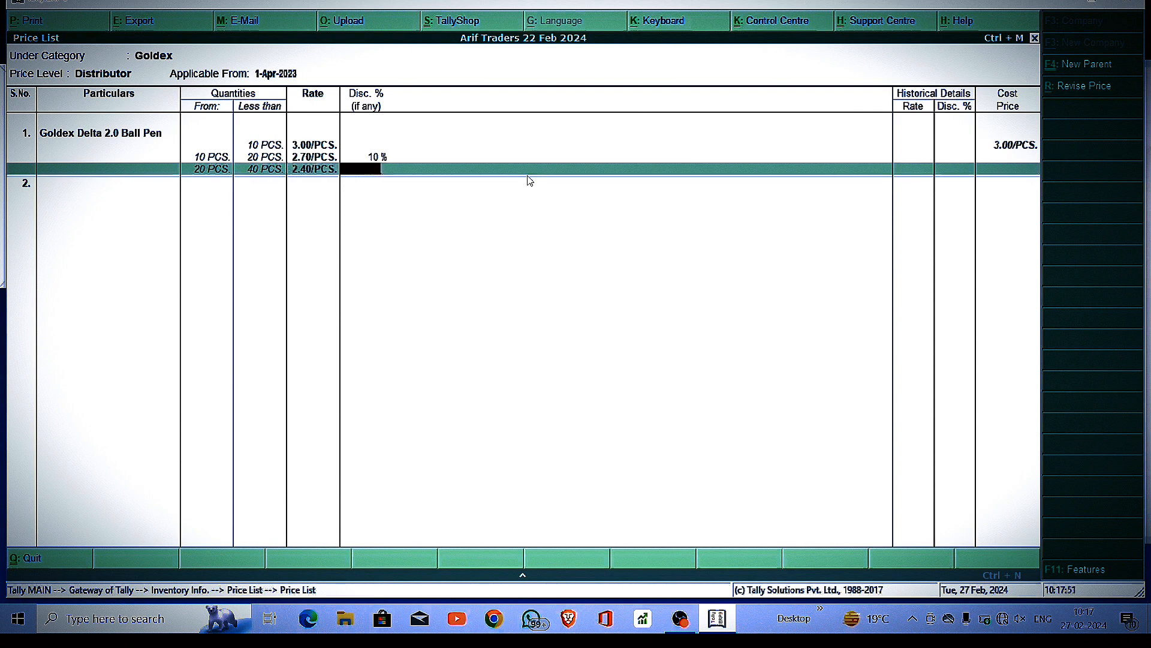
{"action": "type", "text": "20"}
{"action": "key", "text": "Return"}
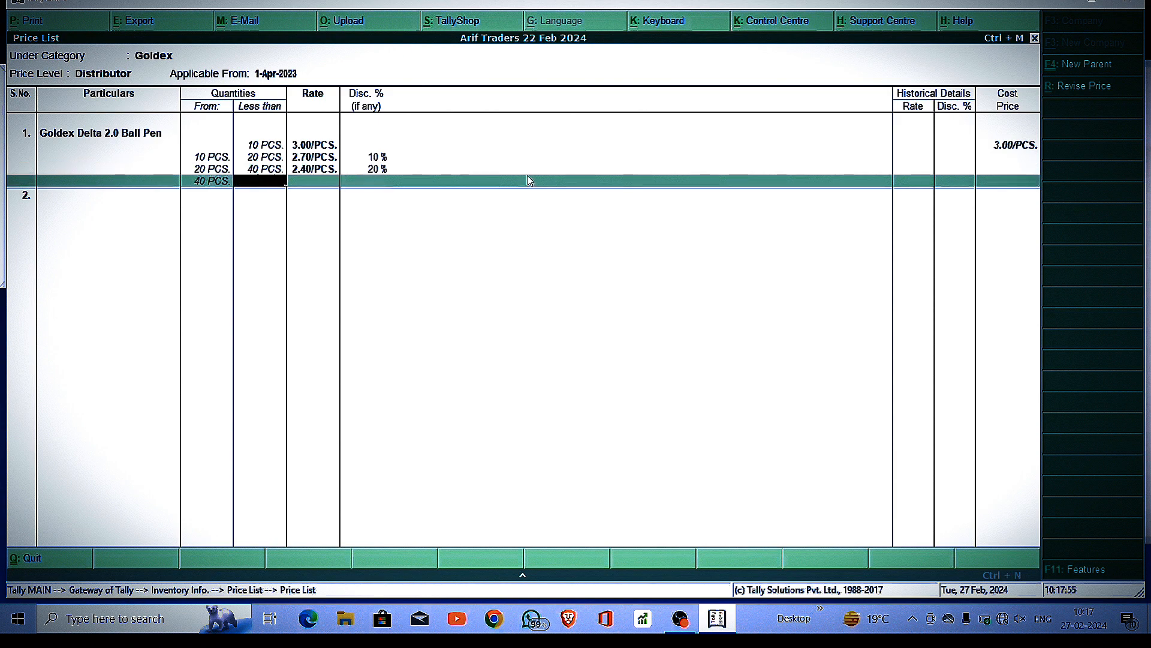
- Add a price slab from 40 to less than 80 PCS at a 2.10 rate with a 30% discount
{"action": "type", "text": "80"}
{"action": "key", "text": "Return"}
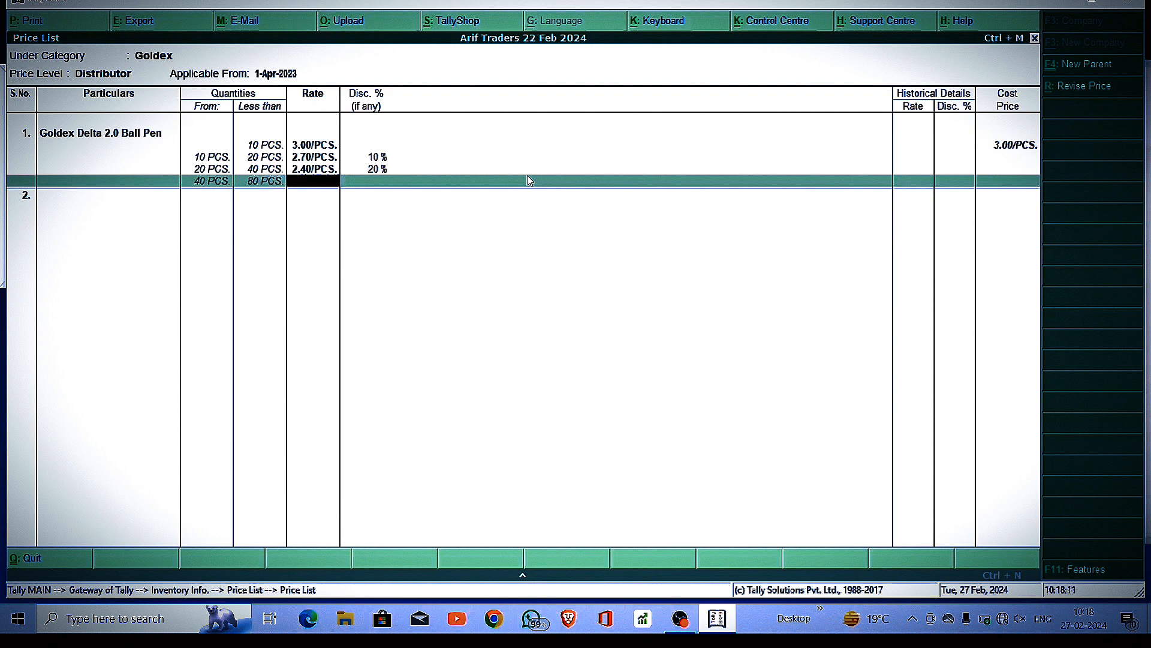
{"action": "type", "text": "2.10"}
{"action": "key", "text": "Return"}
{"action": "type", "text": "30"}
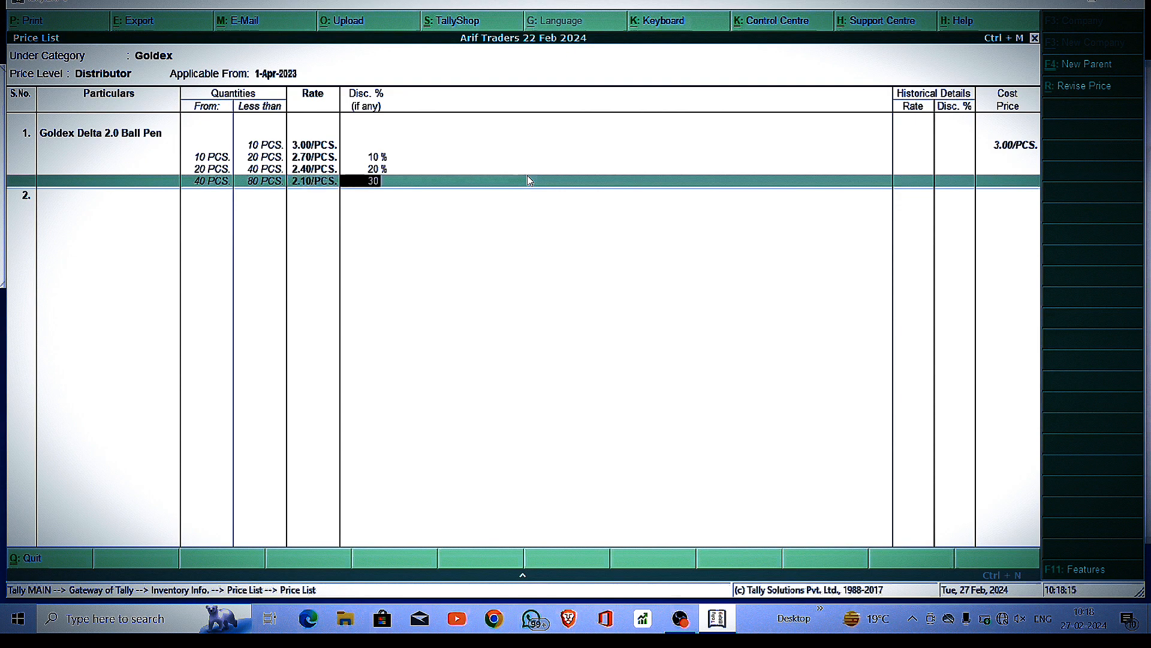
{"action": "key", "text": "Return"}
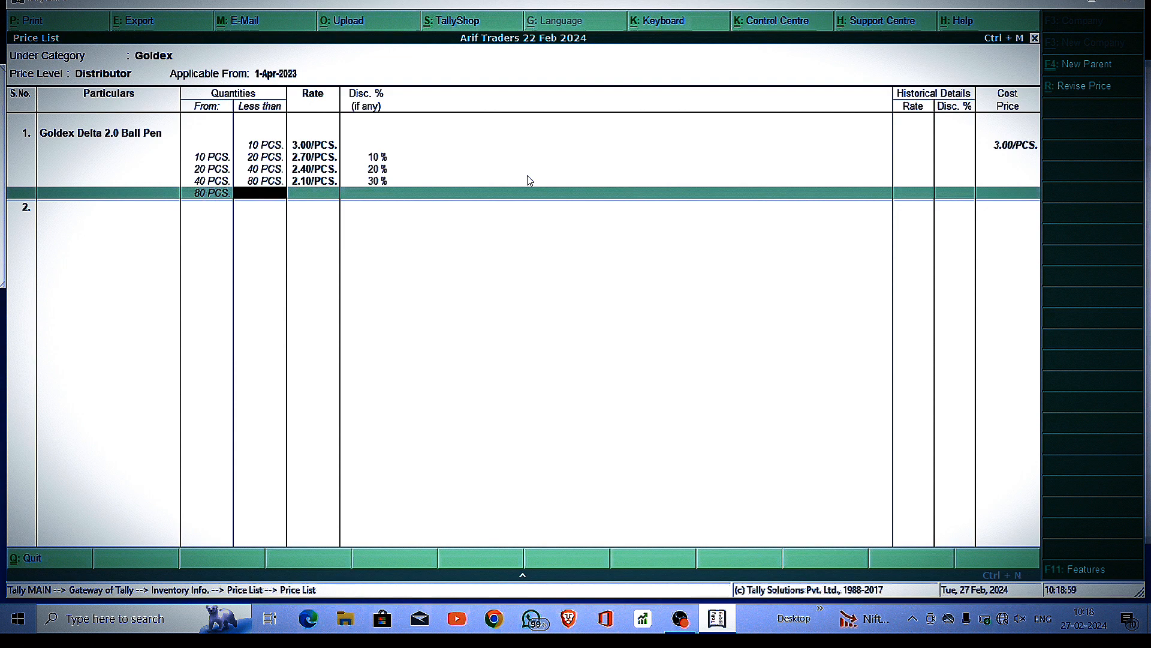
- Save the Distributor price list and leave price list entry for the inventory information menu
{"action": "key", "text": "ctrl+a"}
{"action": "key", "text": "Return"}
{"action": "key", "text": "Return"}
{"action": "key", "text": "Return"}
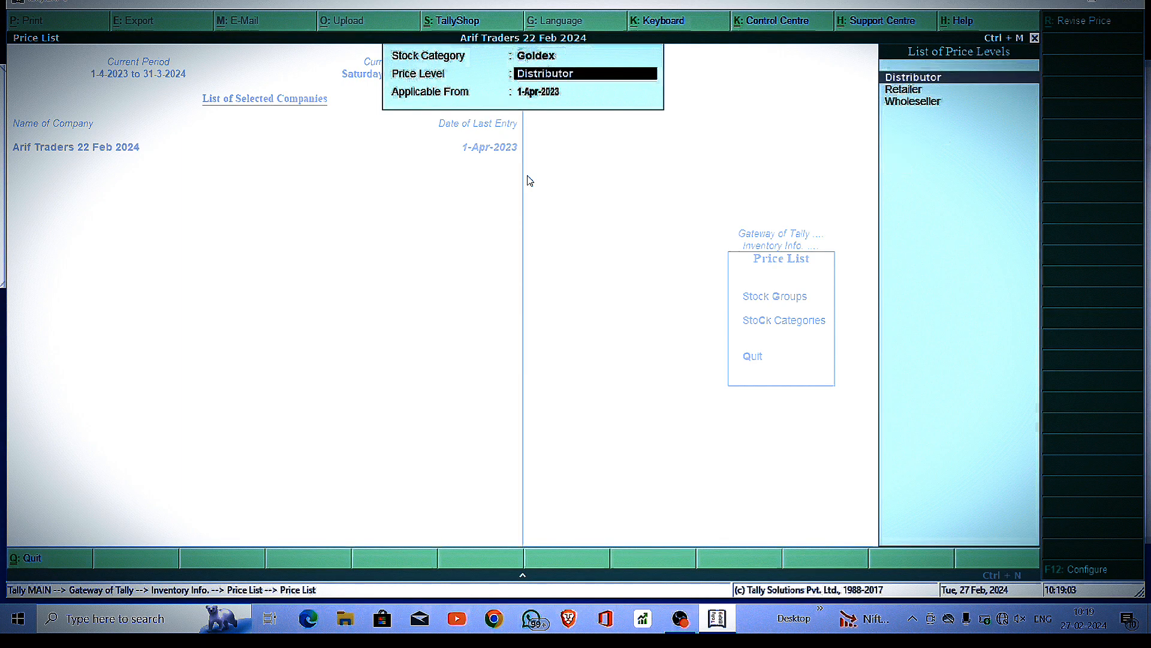
{"action": "key", "text": "Escape"}
{"action": "key", "text": "Return"}
{"action": "key", "text": "Escape"}
{"action": "key", "text": "Escape"}
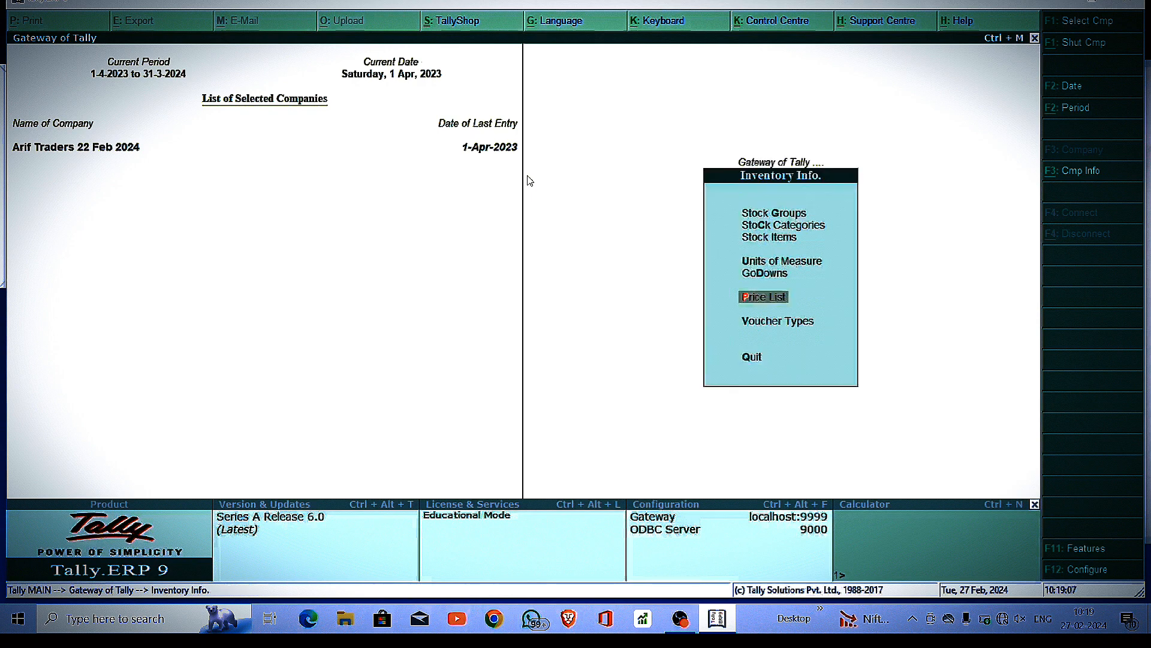
- Go to accounting voucher entry and start a voucher of type Sales
{"action": "key", "text": "Escape"}
{"action": "key", "text": "v"}
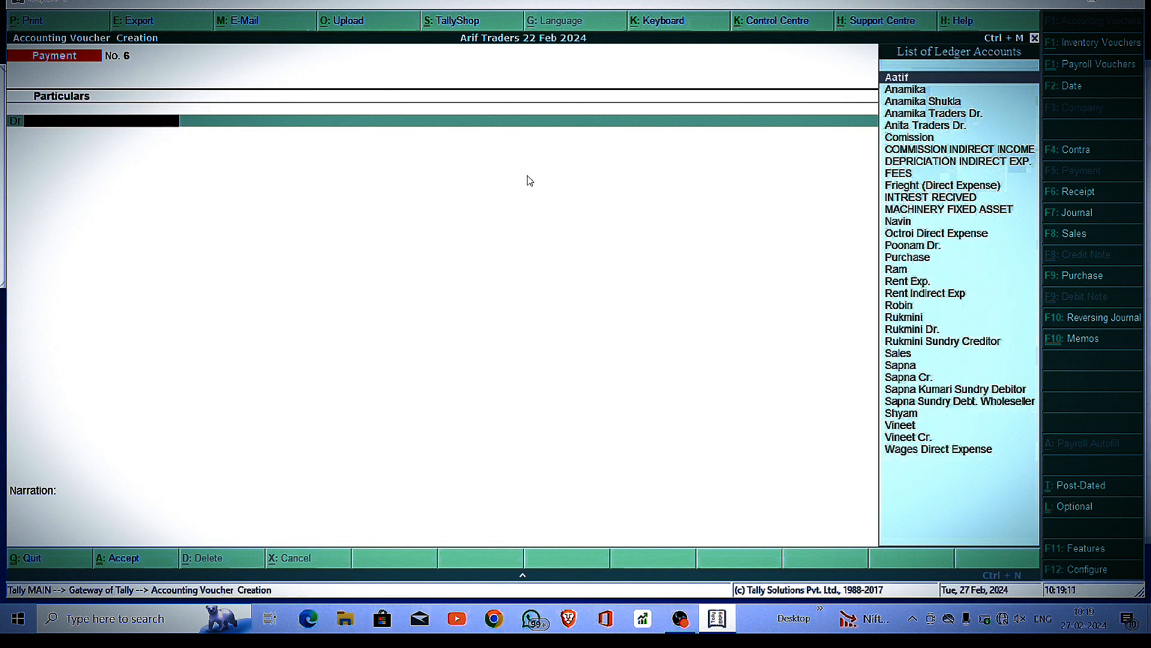
{"action": "key", "text": "F8"}
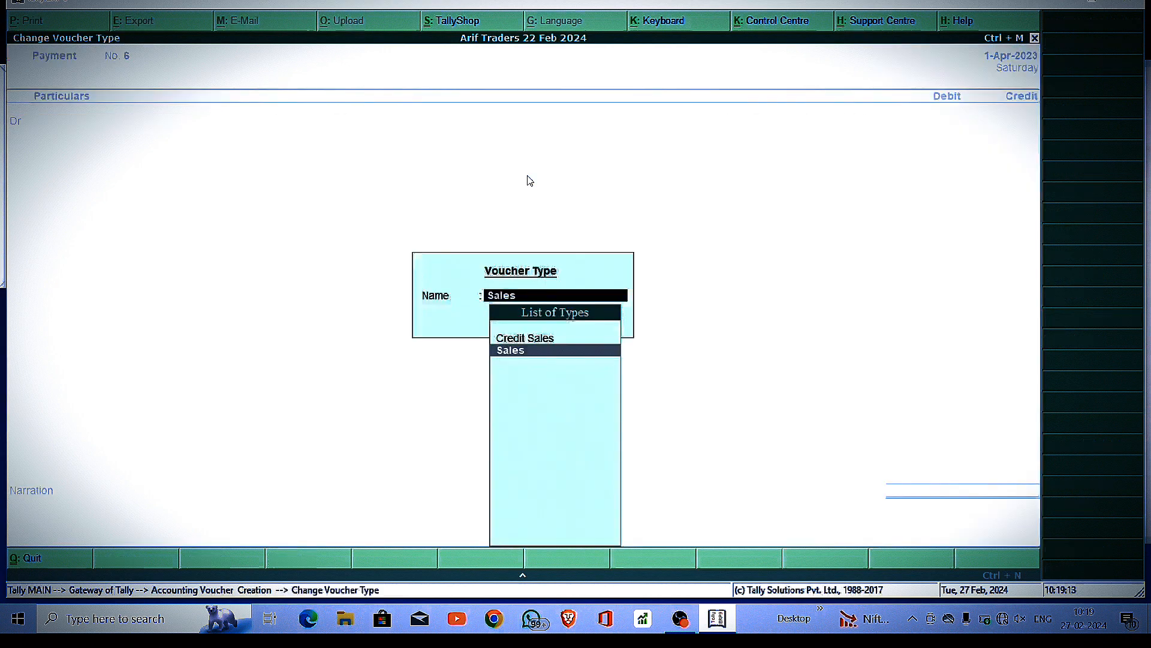
{"action": "key", "text": "Return"}
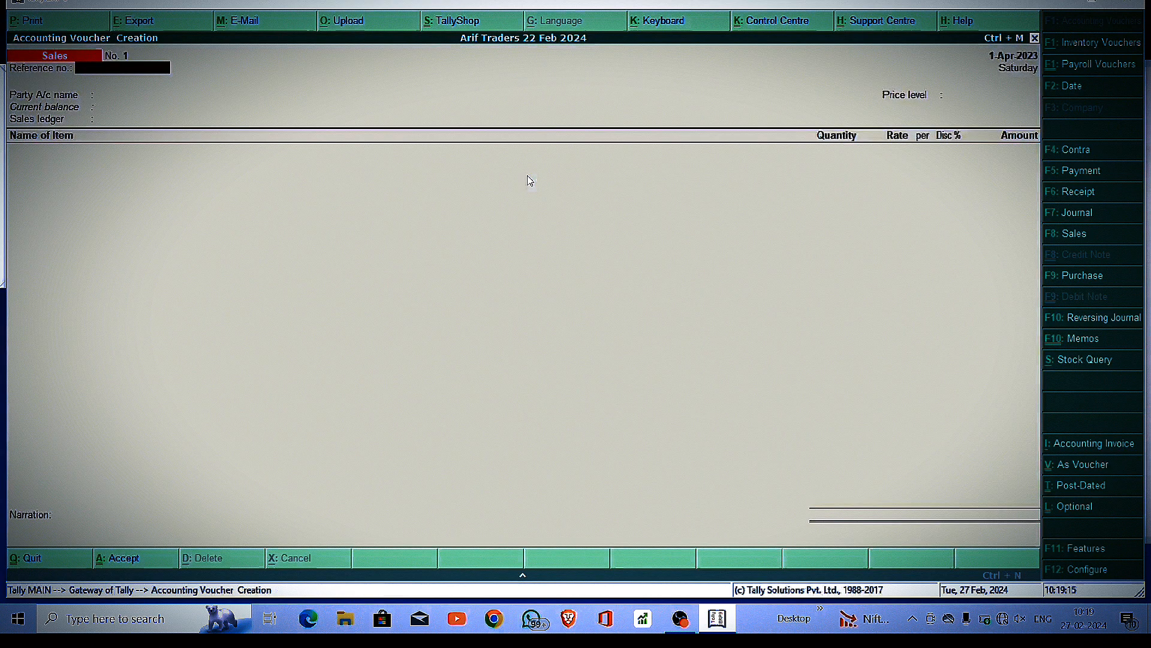
- Leave the reference number blank and select the distributor customer's debtor ledger as the sales voucher's party account
{"action": "key", "text": "Return"}
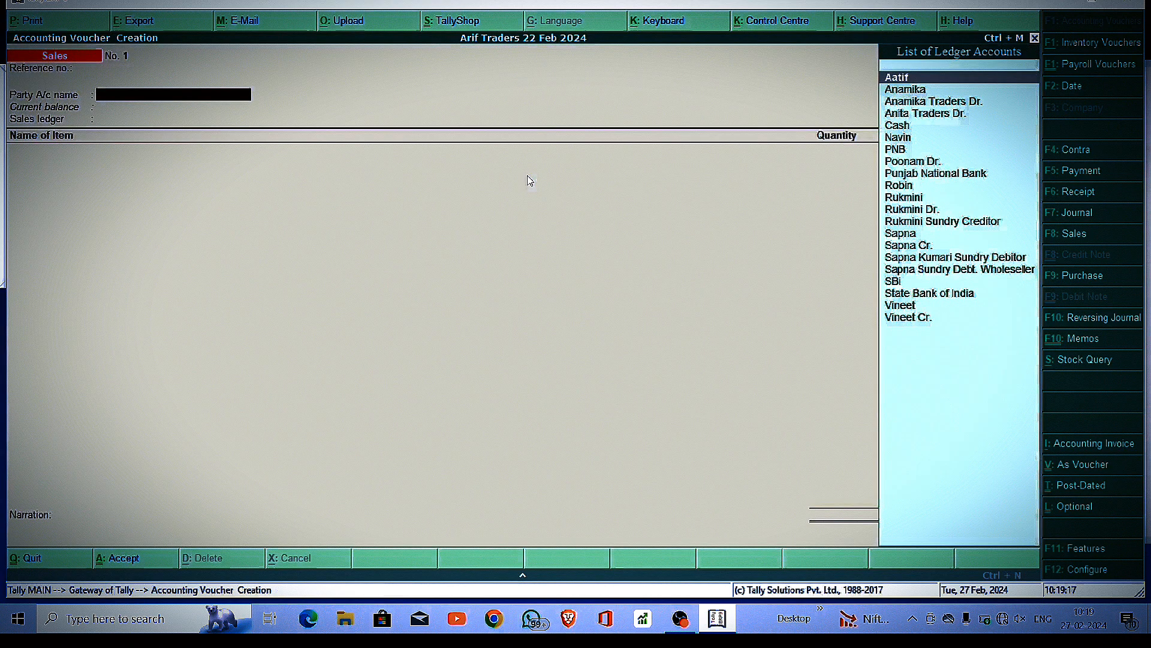
{"action": "key", "text": "Down"}
{"action": "key", "text": "Down"}
{"action": "key", "text": "Down"}
{"action": "key", "text": "Down"}
{"action": "key", "text": "Up"}
{"action": "key", "text": "Down"}
{"action": "key", "text": "Down"}
{"action": "key", "text": "Down"}
{"action": "key", "text": "Down"}
{"action": "key", "text": "Down"}
{"action": "key", "text": "Down"}
{"action": "key", "text": "Down"}
{"action": "key", "text": "Down"}
{"action": "key", "text": "Return"}
- Keep the despatch, order and buyer details, set the dealer type to Regular, and choose Sales as the sales ledger
{"action": "key", "text": "Return"}
{"action": "key", "text": "Return"}
{"action": "key", "text": "Return"}
{"action": "key", "text": "Return"}
{"action": "key", "text": "Return"}
{"action": "key", "text": "Return"}
{"action": "key", "text": "Return"}
{"action": "key", "text": "Return"}
{"action": "key", "text": "Return"}
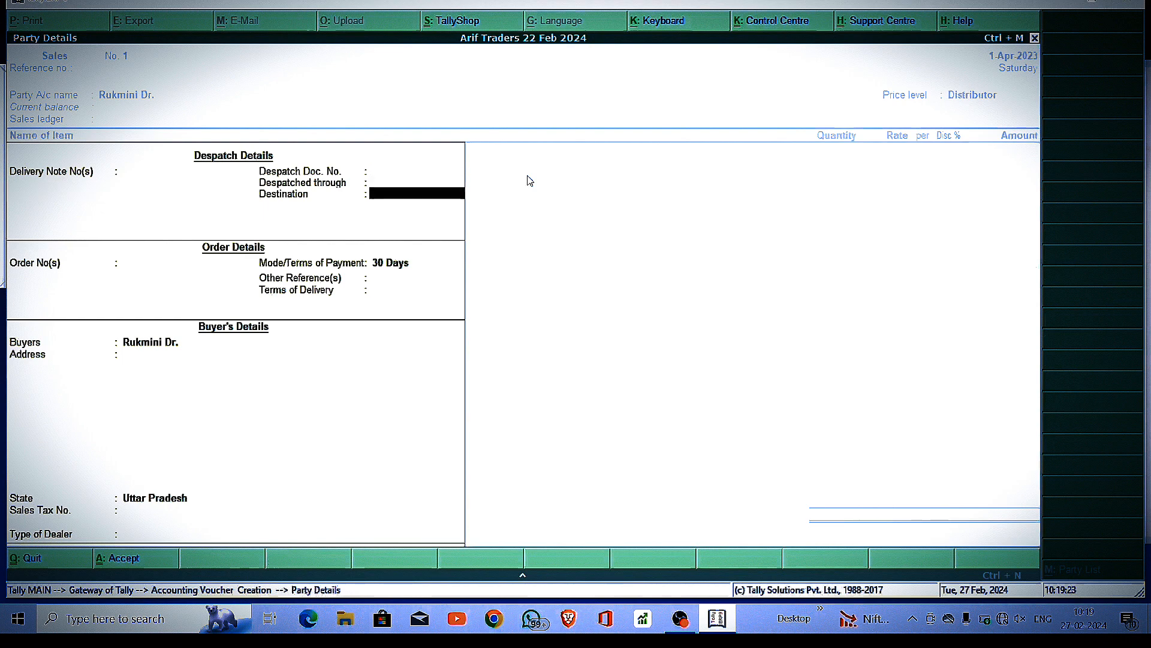
{"action": "key", "text": "Return"}
{"action": "key", "text": "Return"}
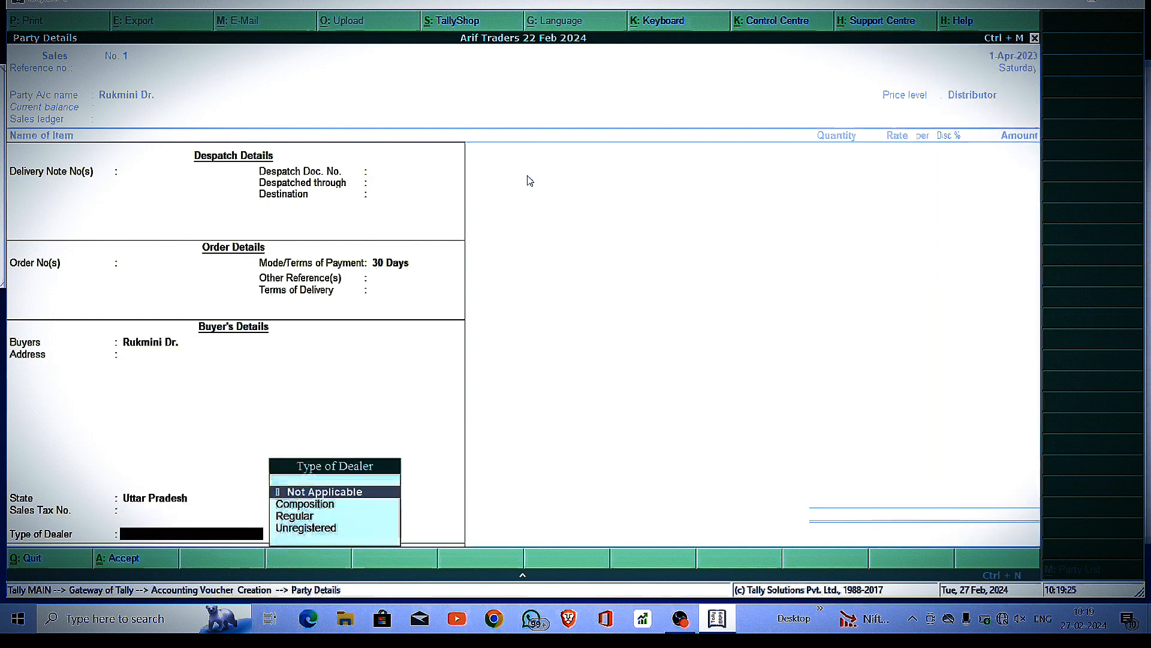
{"action": "key", "text": "Down"}
{"action": "key", "text": "Down"}
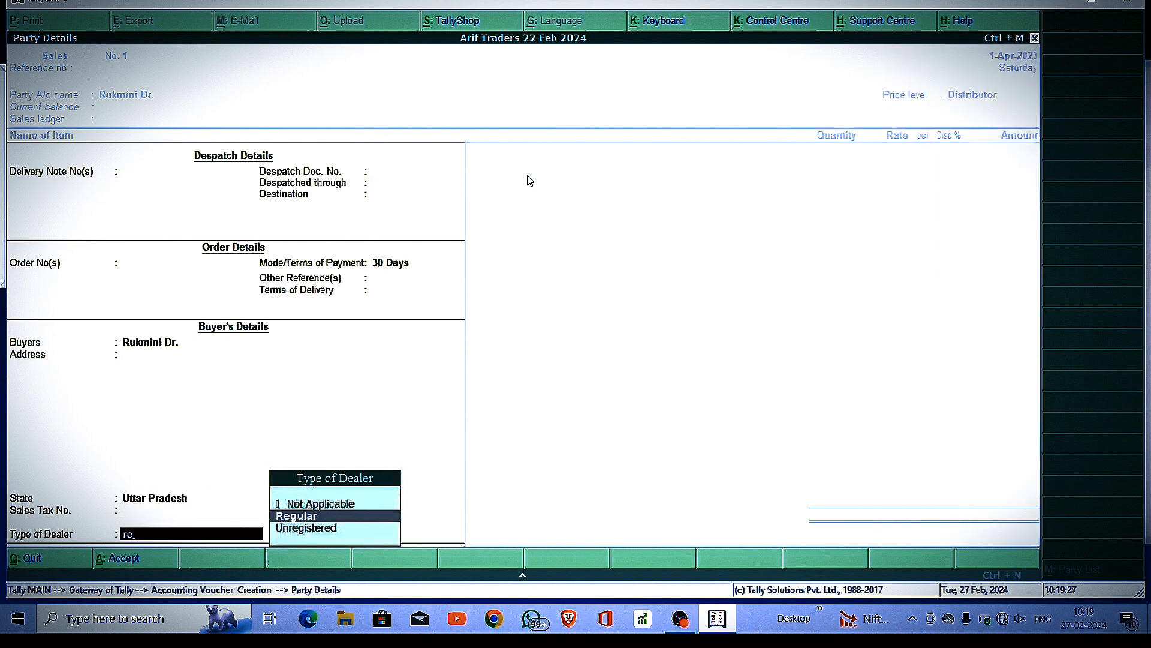
{"action": "key", "text": "Return"}
{"action": "key", "text": "Return"}
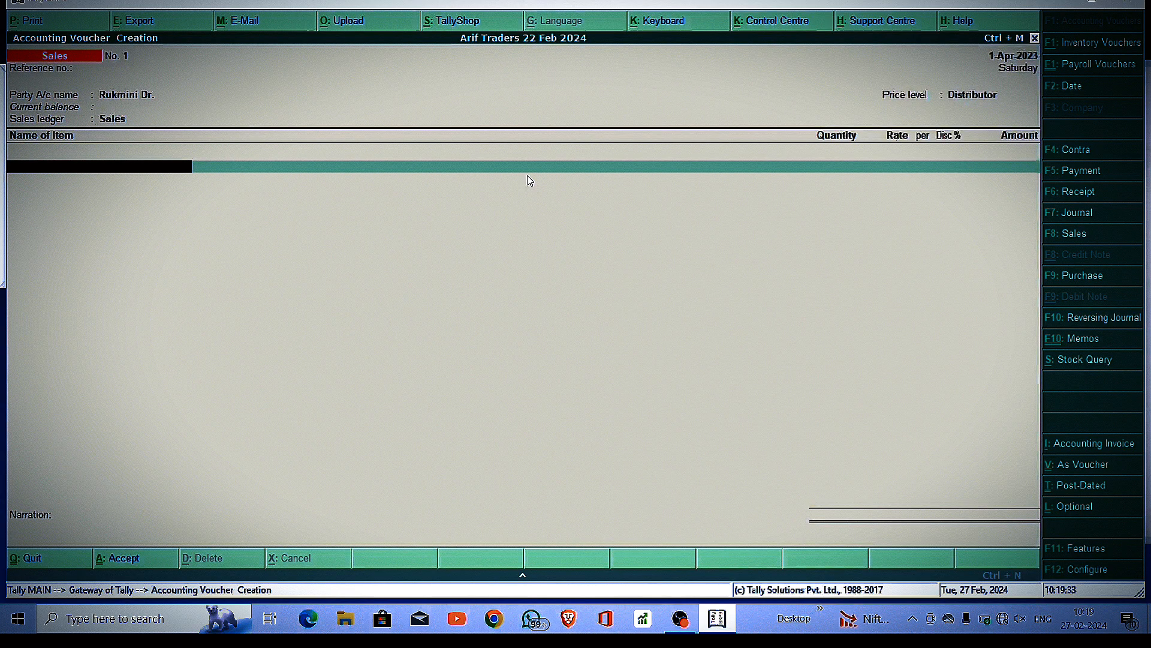
- Add Goldex Delta 2.0 Ball Pen to the voucher and allocate 1,000 PCS from the G-1 Golghar godown
{"action": "key", "text": "space"}
{"action": "type", "text": "Gol"}
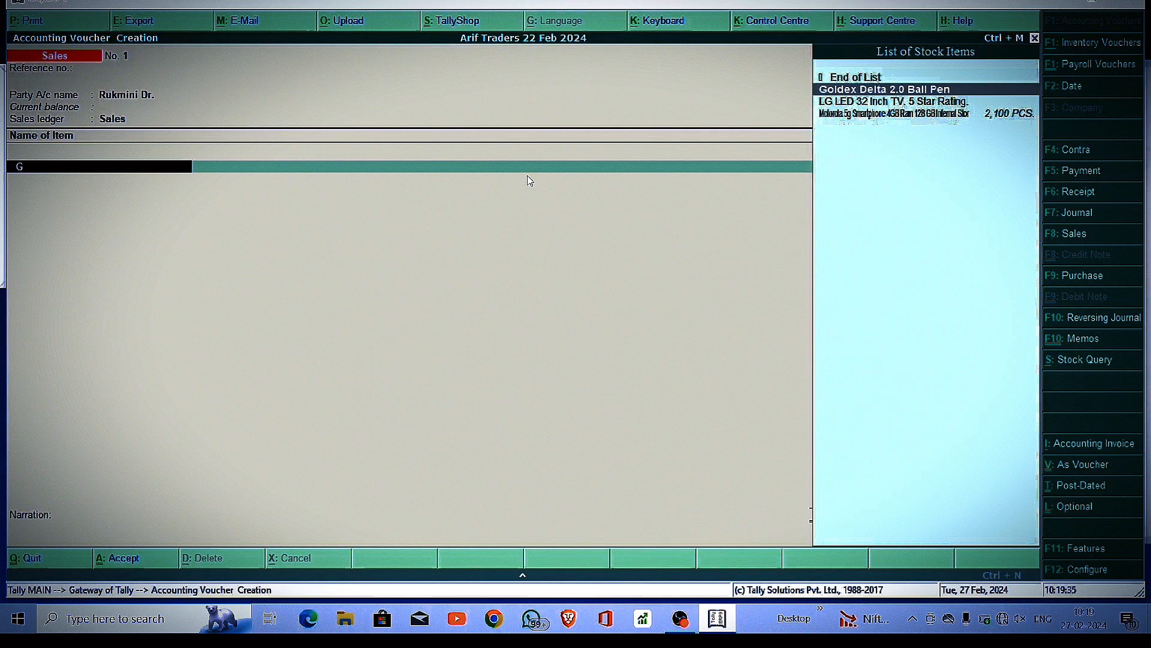
{"action": "key", "text": "Return"}
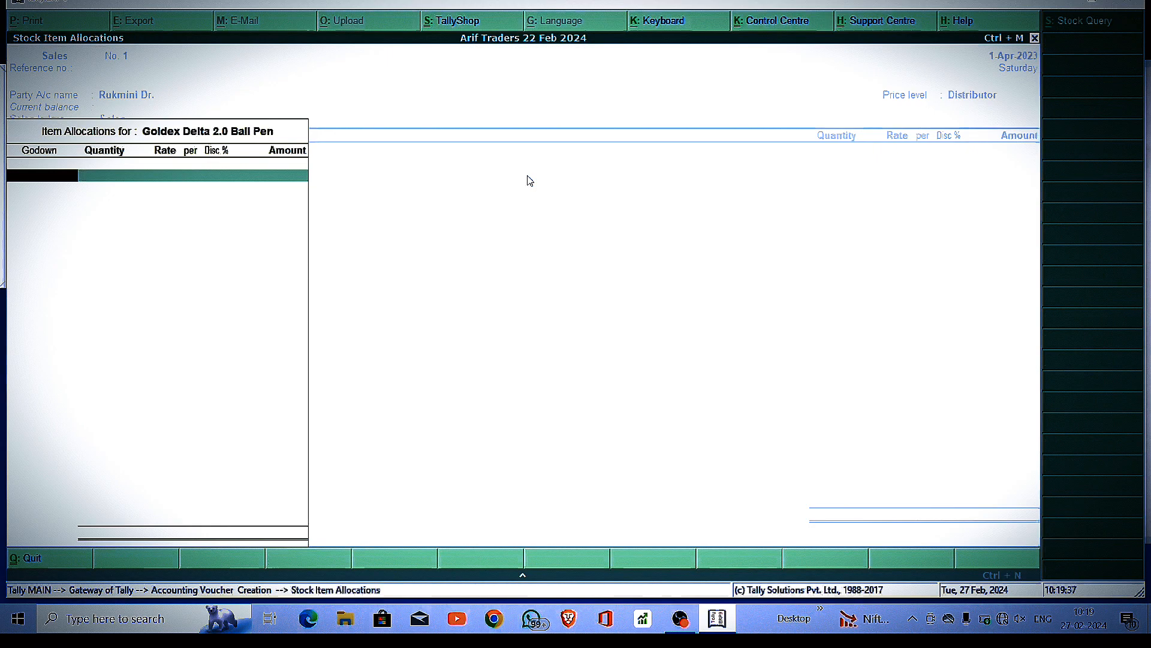
{"action": "key", "text": "Return"}
{"action": "type", "text": "1,000"}
{"action": "key", "text": "Return"}
{"action": "key", "text": "Return"}
{"action": "key", "text": "Return"}
{"action": "key", "text": "Return"}
{"action": "key", "text": "Return"}
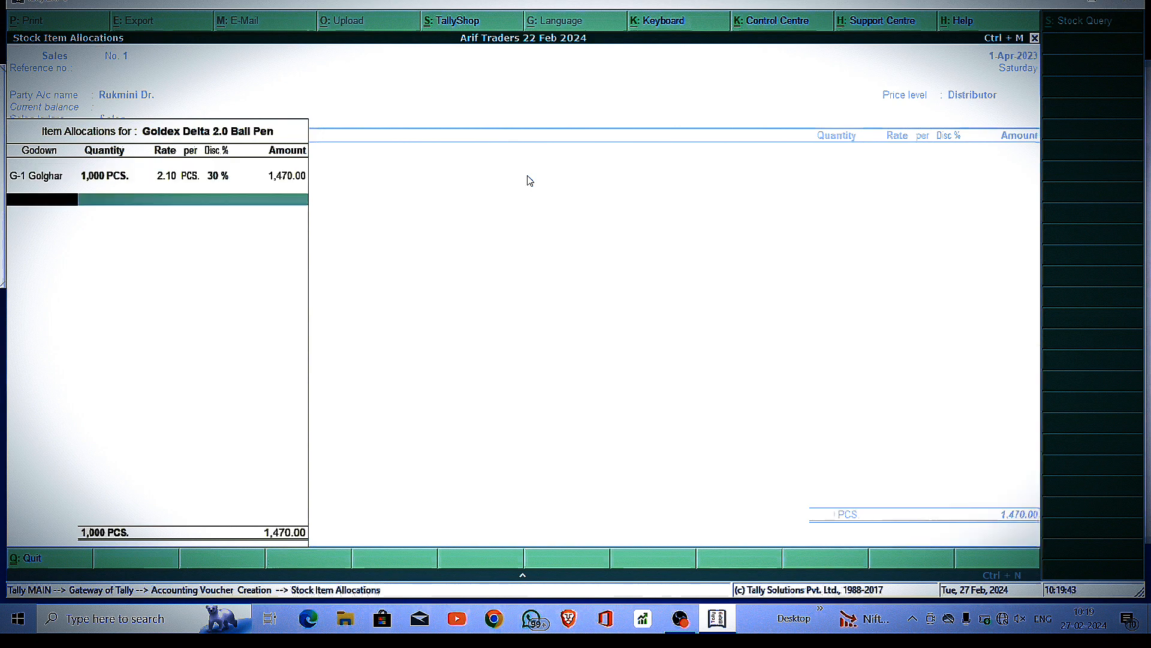
- Change the ball pen's allocated quantity to 10 PCS to test the price slab for that quantity
{"action": "key", "text": "Up"}
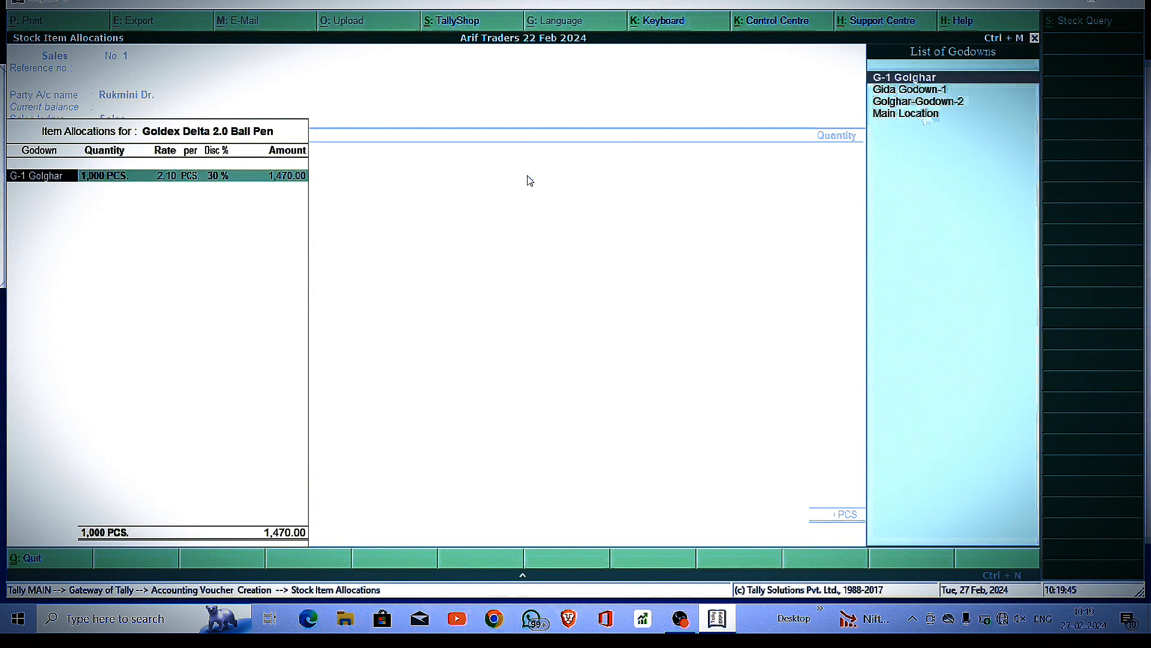
{"action": "key", "text": "Return"}
{"action": "type", "text": "10"}
{"action": "key", "text": "Return"}
{"action": "key", "text": "Return"}
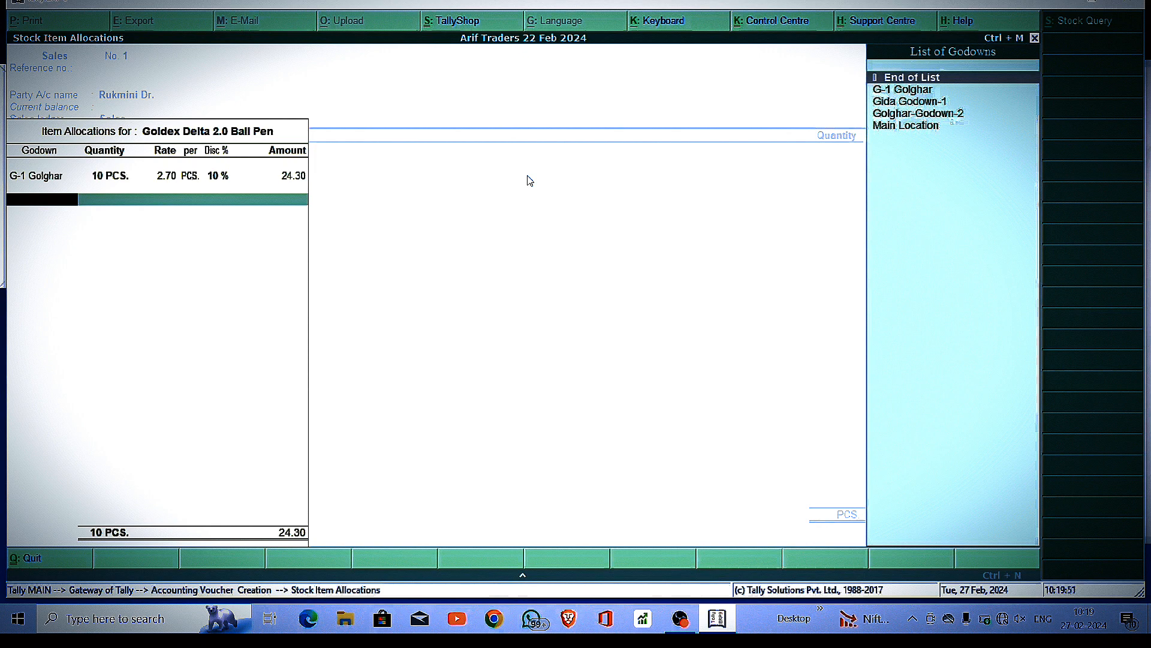
- Change the ball pen's allocated quantity to 20 PCS to test the next price slab
{"action": "key", "text": "BackSpace"}
{"action": "type", "text": "20"}
{"action": "key", "text": "Return"}
{"action": "key", "text": "Return"}
{"action": "key", "text": "Return"}
{"action": "key", "text": "Return"}
{"action": "key", "text": "Return"}
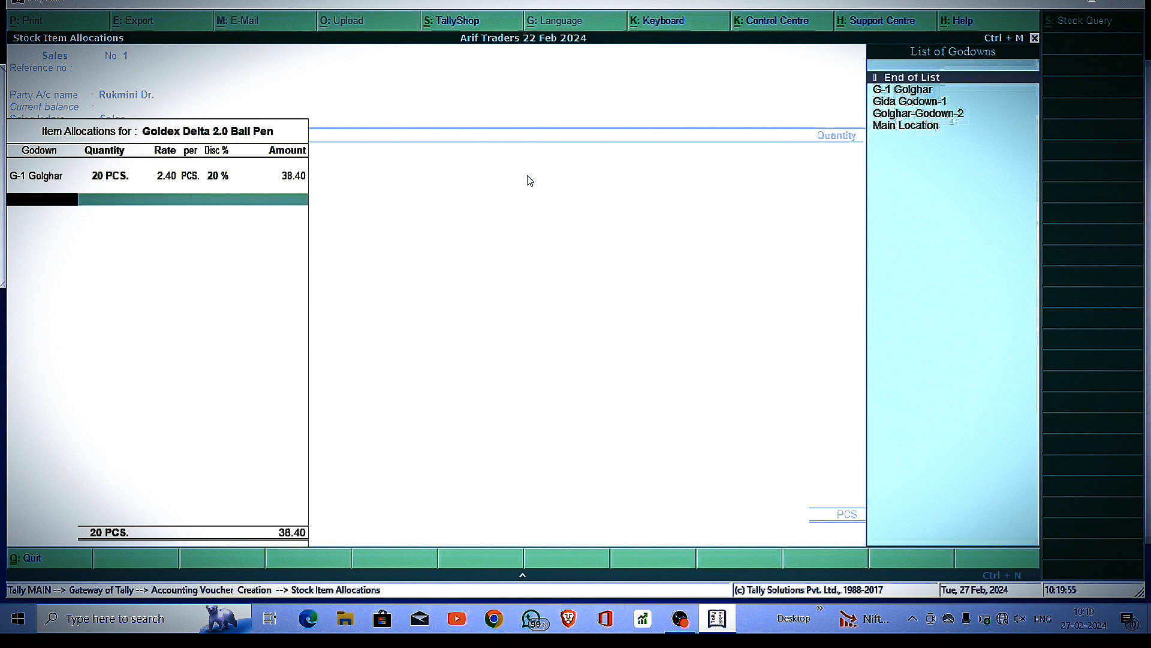
- Set the ball pen's allocated quantity to 50 PCS and finish the item allocation
{"action": "key", "text": "Up"}
{"action": "type", "text": "50"}
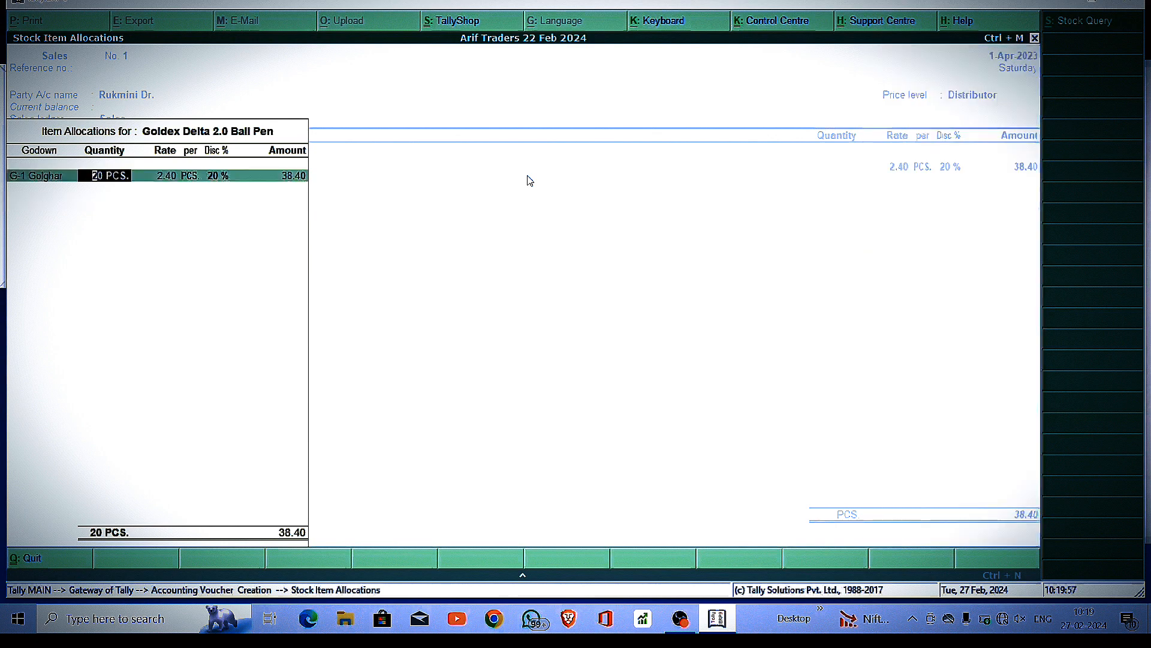
{"action": "key", "text": "Return"}
{"action": "key", "text": "Return"}
{"action": "key", "text": "Return"}
{"action": "key", "text": "Return"}
{"action": "key", "text": "Return"}
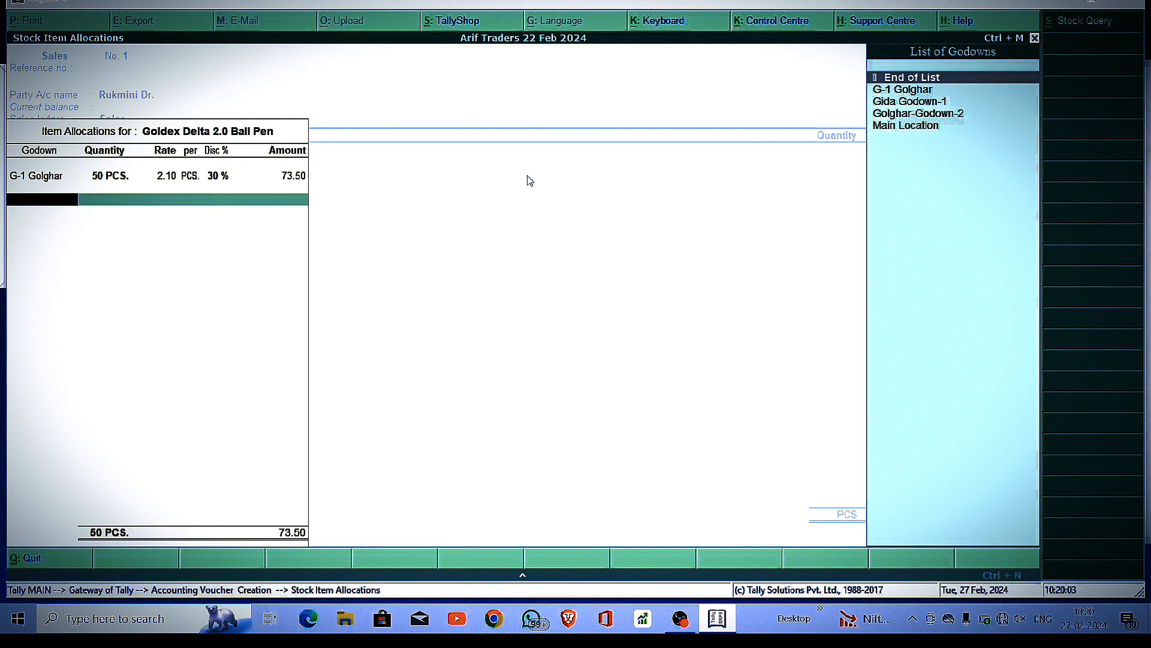
{"action": "key", "text": "Return"}
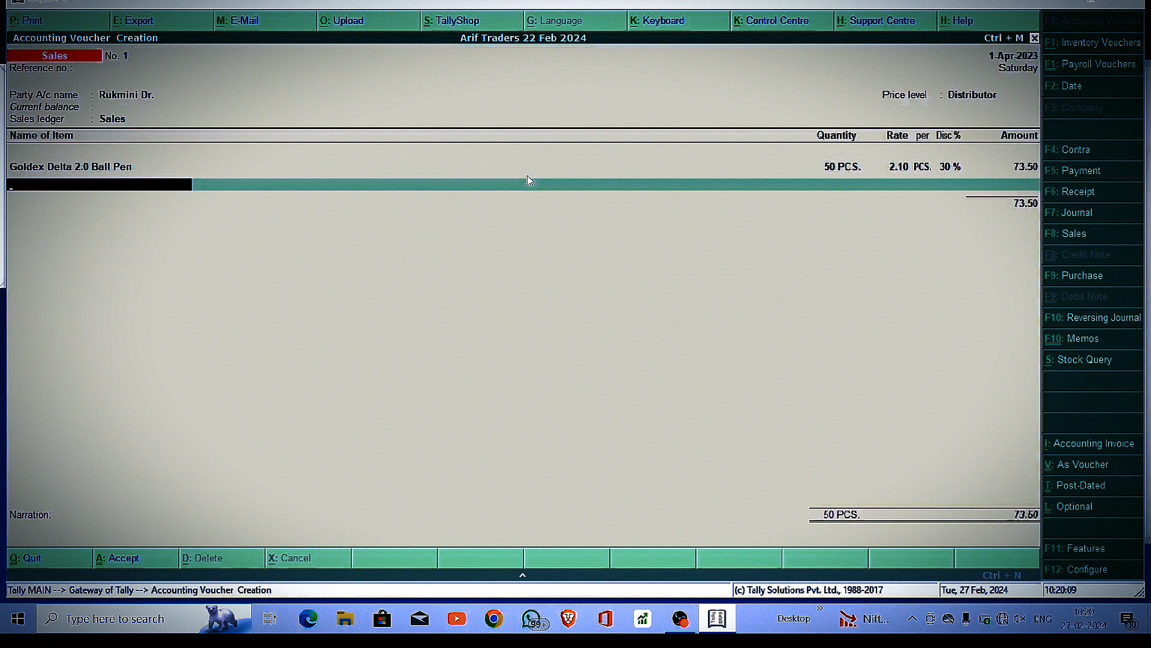
{"action": "key", "text": "alt+Tab"}
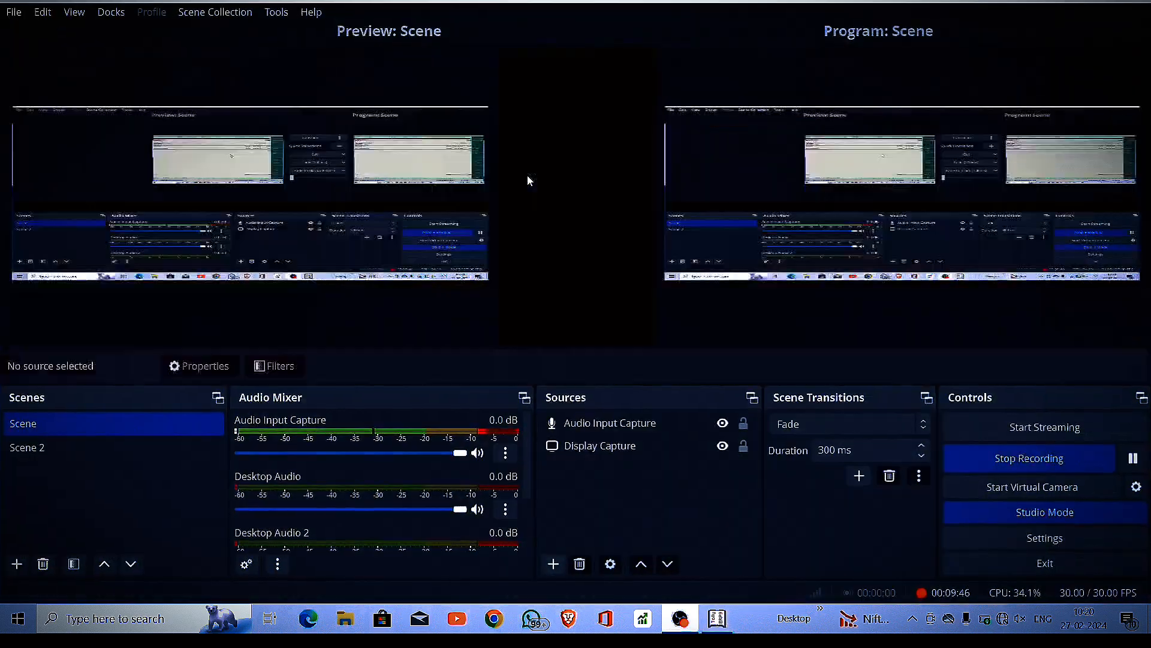